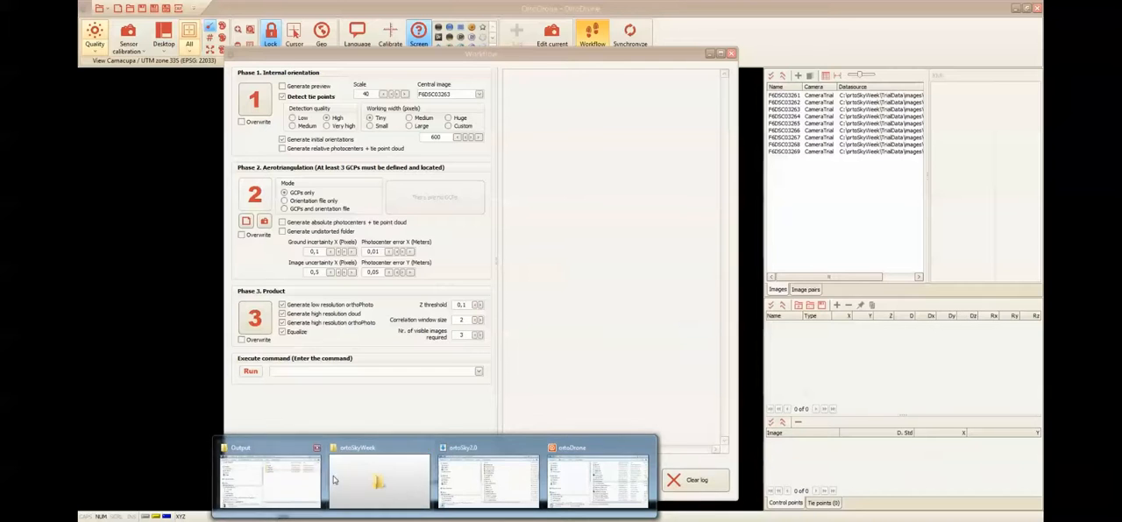
- Switch to Windows Explorer and open the Output folder inside C:\ortoSkyWeek\TrialData\images, moving the window clear of the workflow settings
click(405, 484)
click(778, 93)
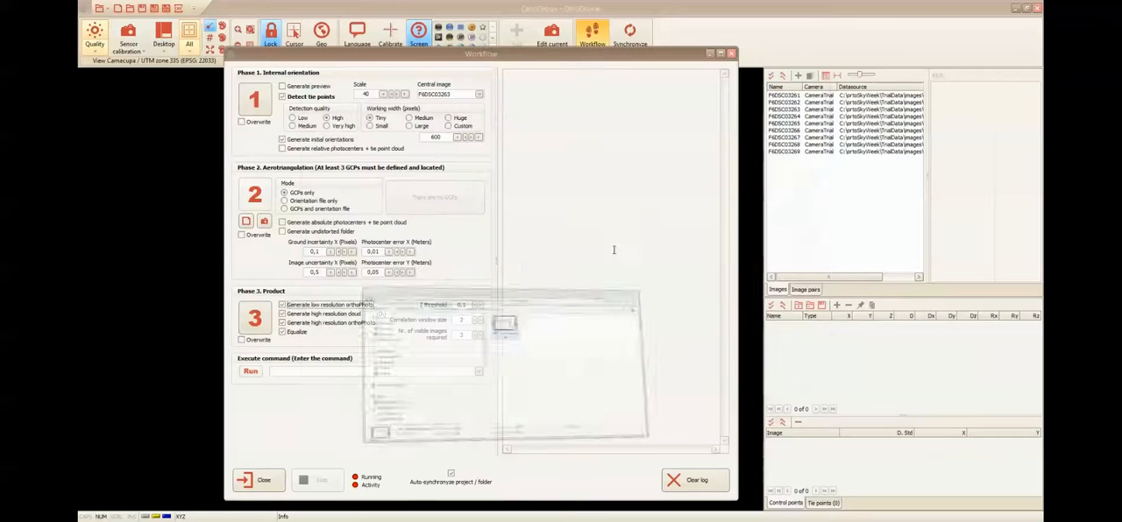
mouse_move(447, 516)
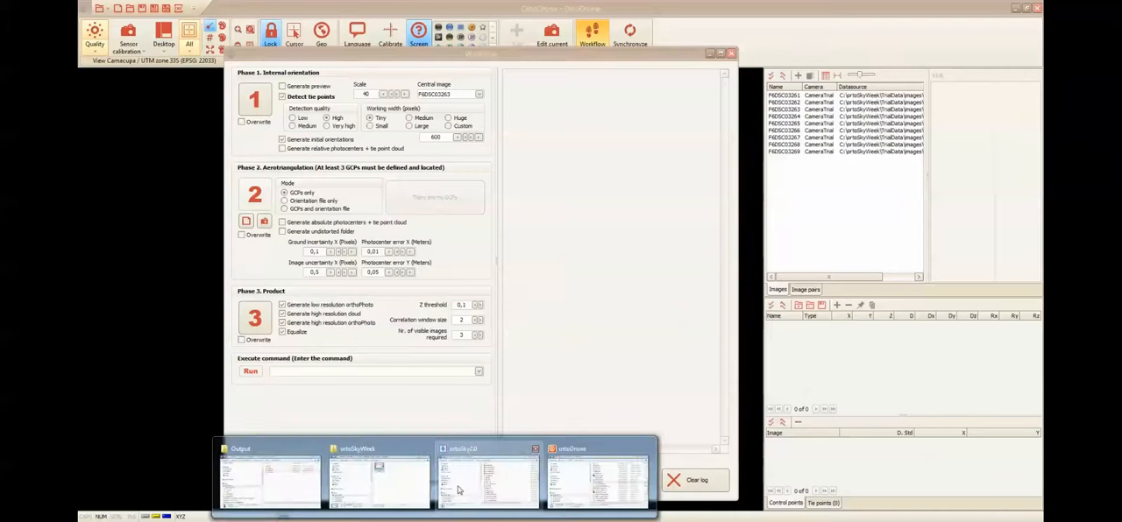
click(457, 491)
drag(389, 102, 498, 92)
click(453, 102)
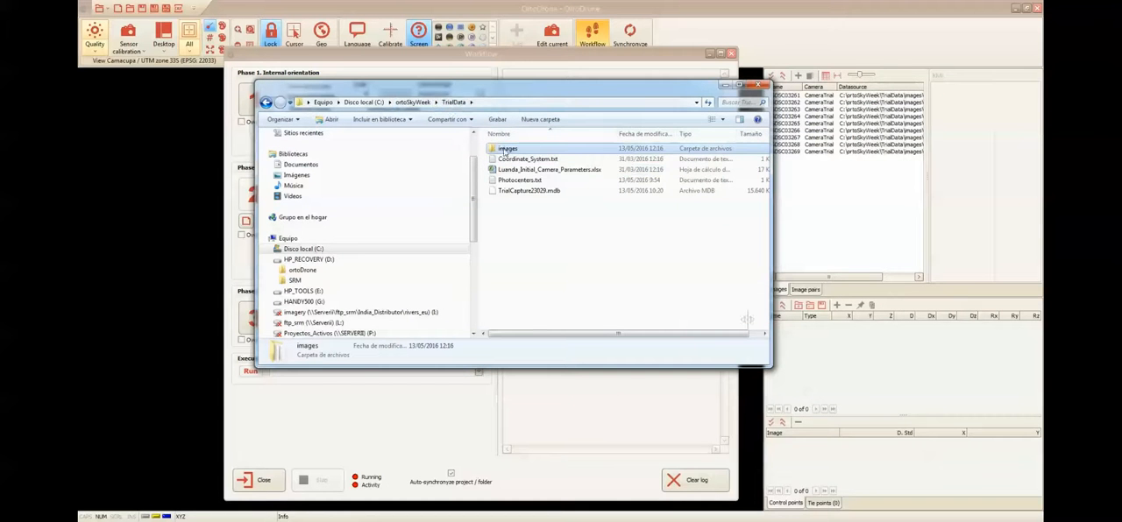
double_click(506, 150)
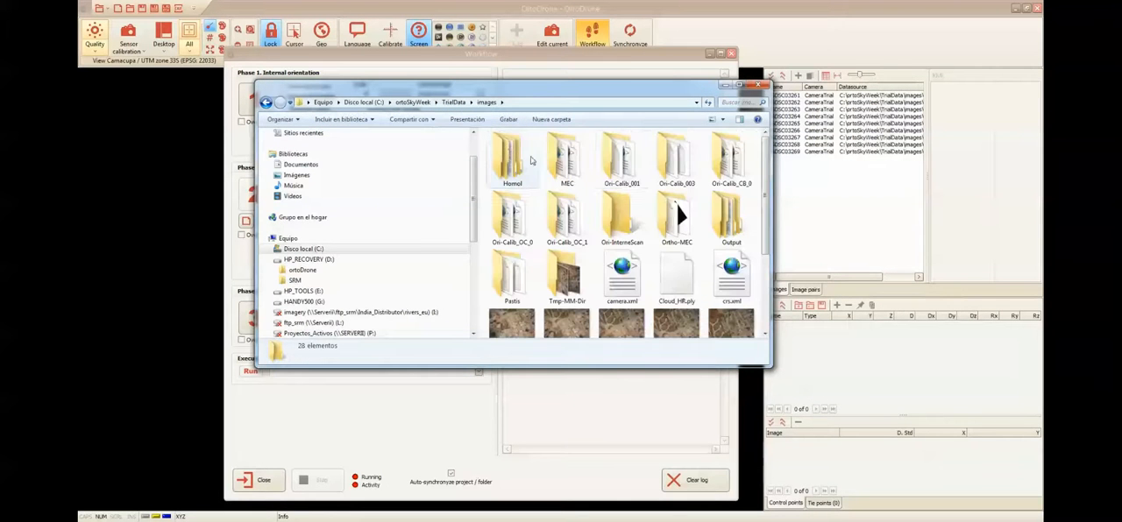
double_click(731, 221)
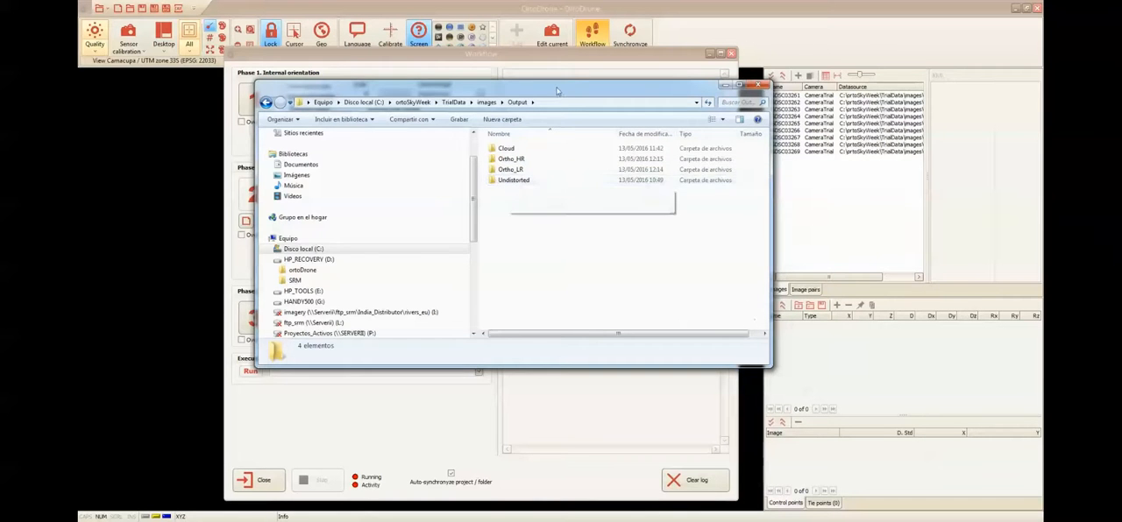
drag(557, 91, 745, 89)
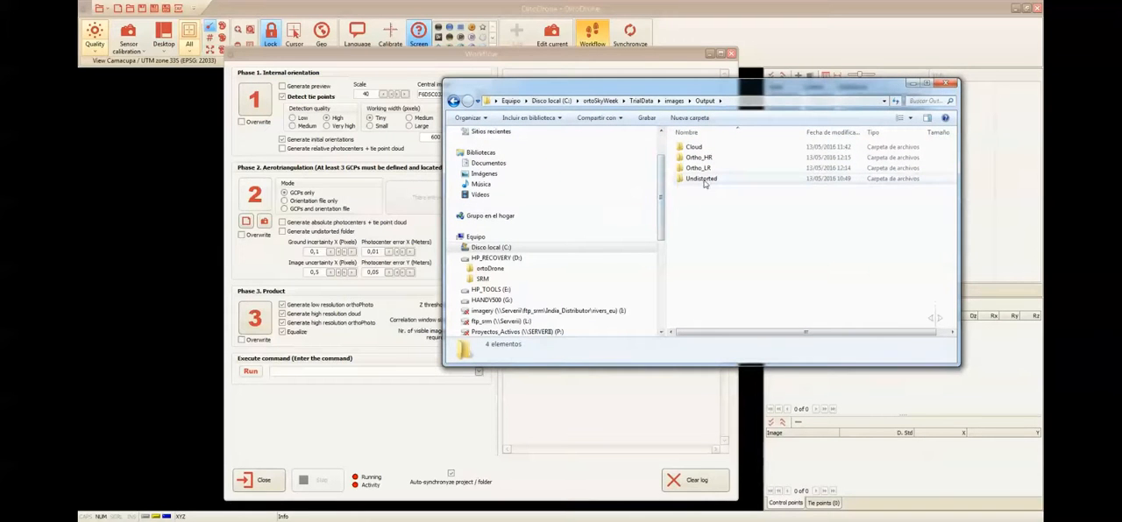
- Open Ortho_LR.tif from the Ortho_LR folder, examine the low-resolution orthophoto up close, and close the viewer
mouse_move(704, 184)
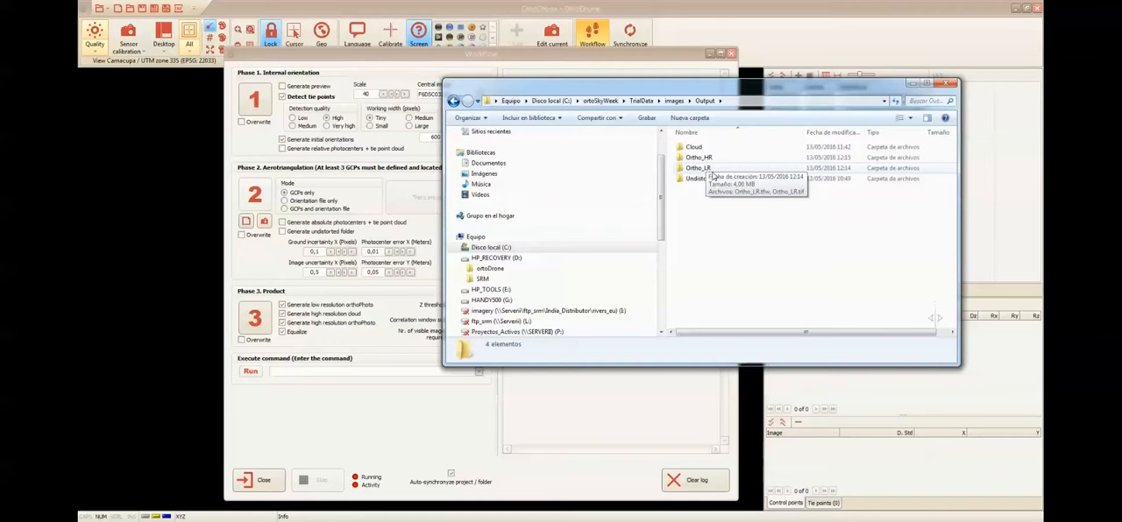
double_click(699, 168)
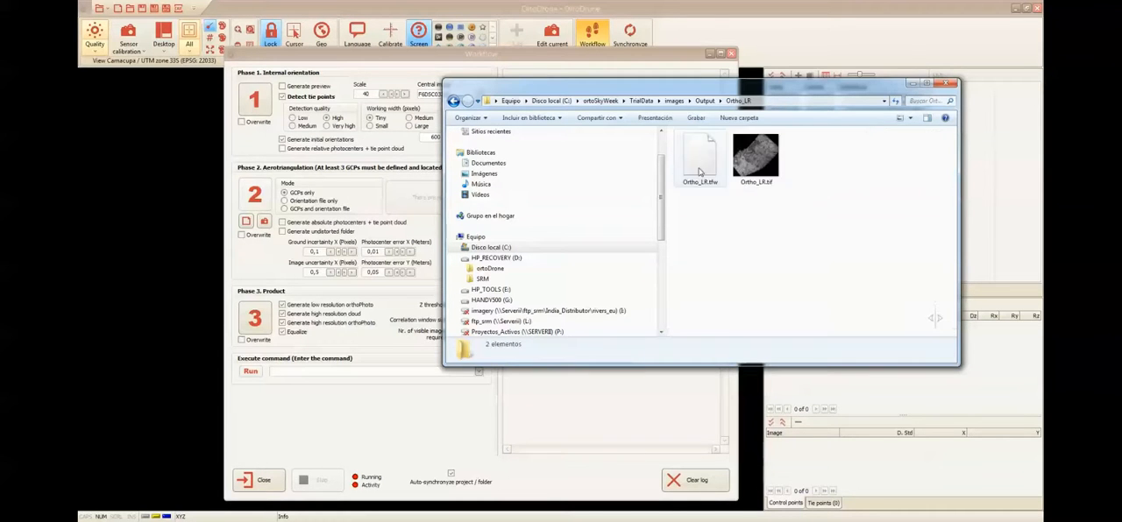
double_click(757, 160)
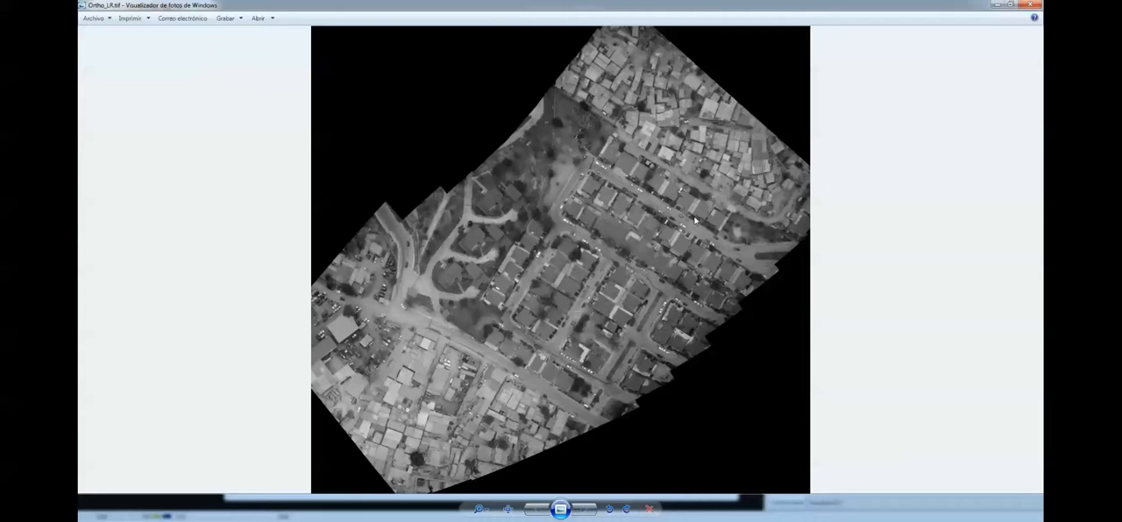
scroll(516, 254, up, 3)
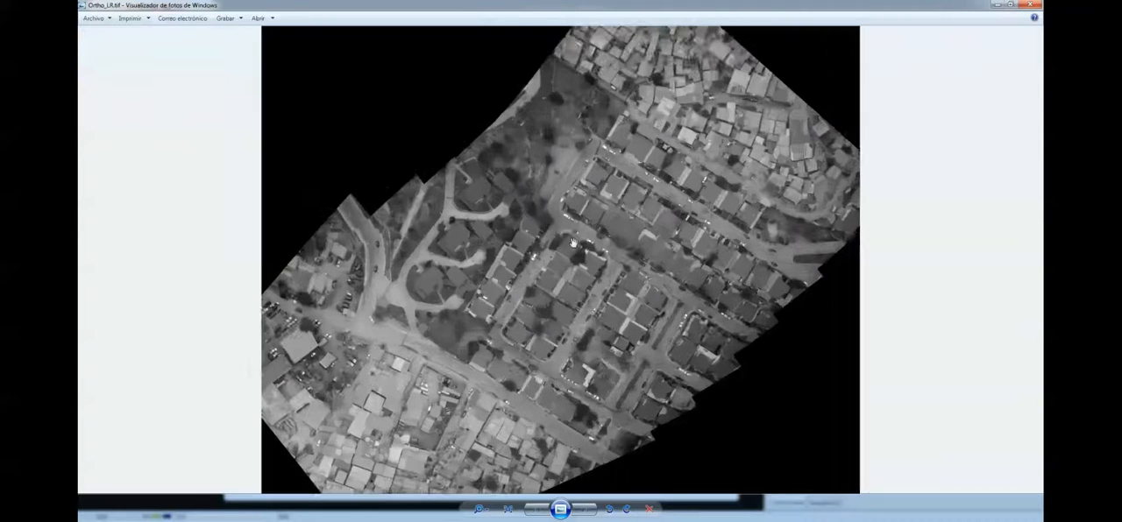
scroll(437, 242, up, 1)
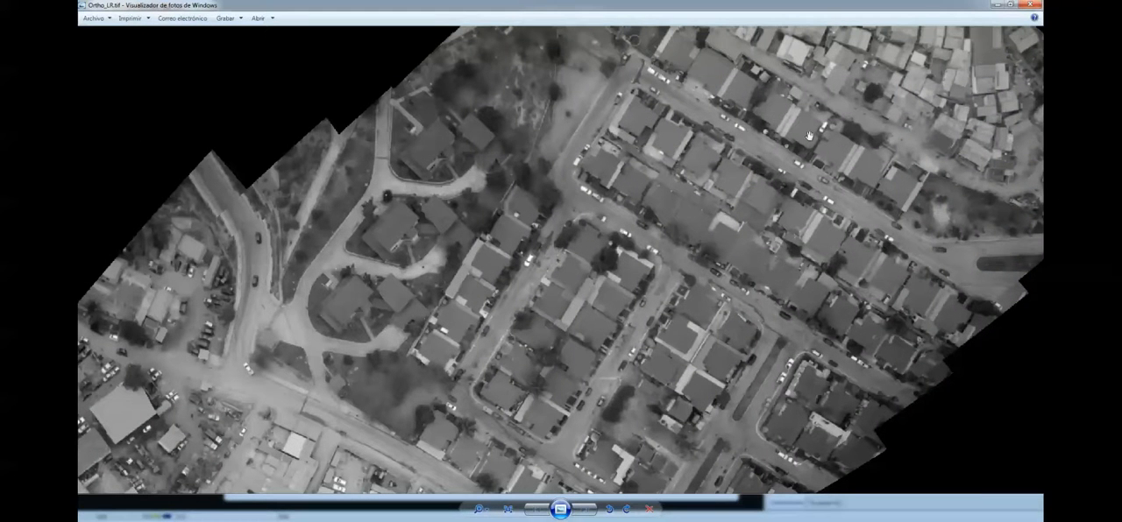
scroll(565, 254, up, 2)
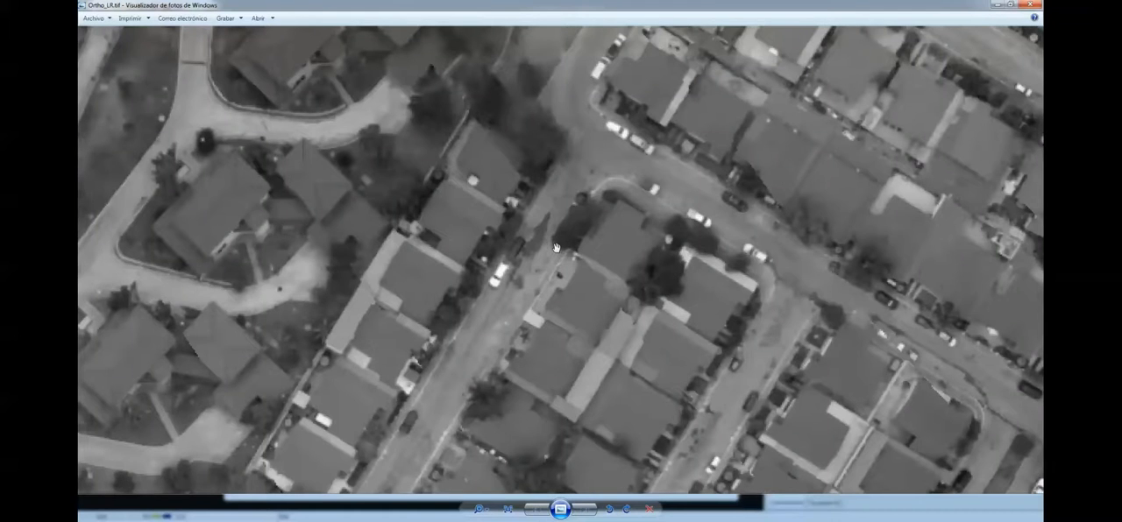
scroll(514, 228, down, 1)
scroll(515, 228, down, 3)
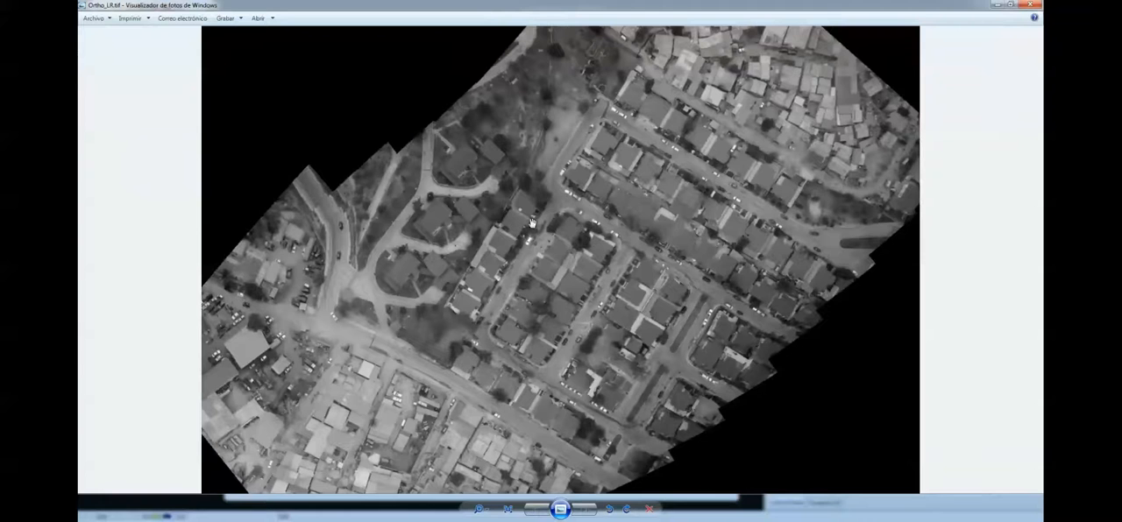
click(1035, 4)
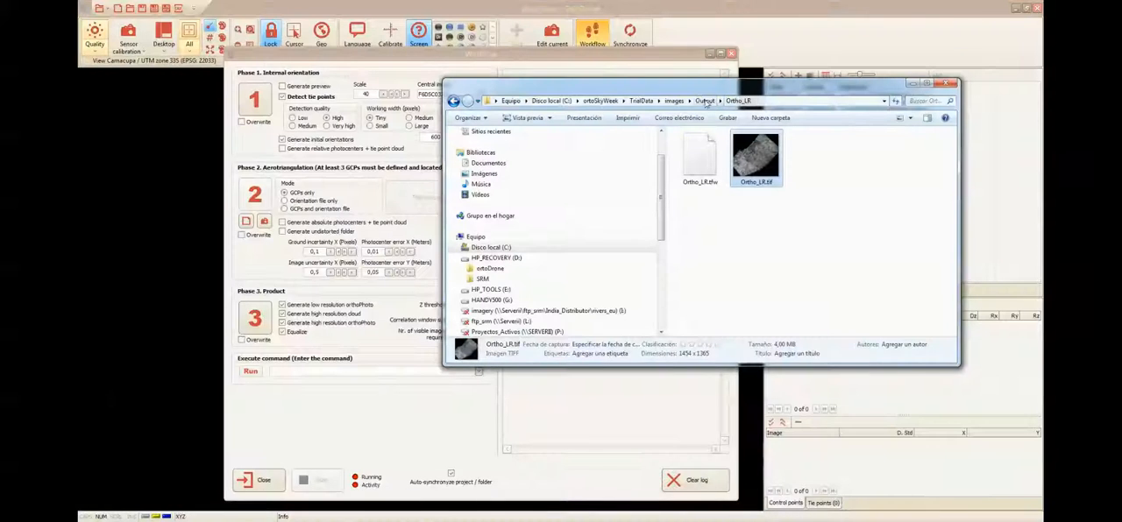
- Go back to the Output folder and open Ortho_HR.tif from Ortho_HR\Mosaic
click(705, 101)
click(698, 158)
double_click(698, 158)
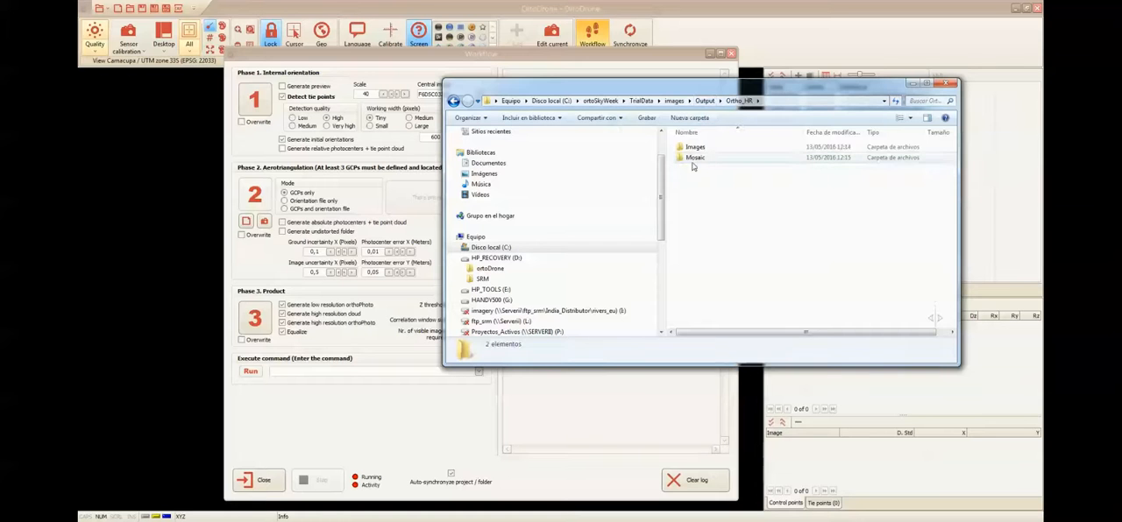
double_click(696, 158)
double_click(755, 156)
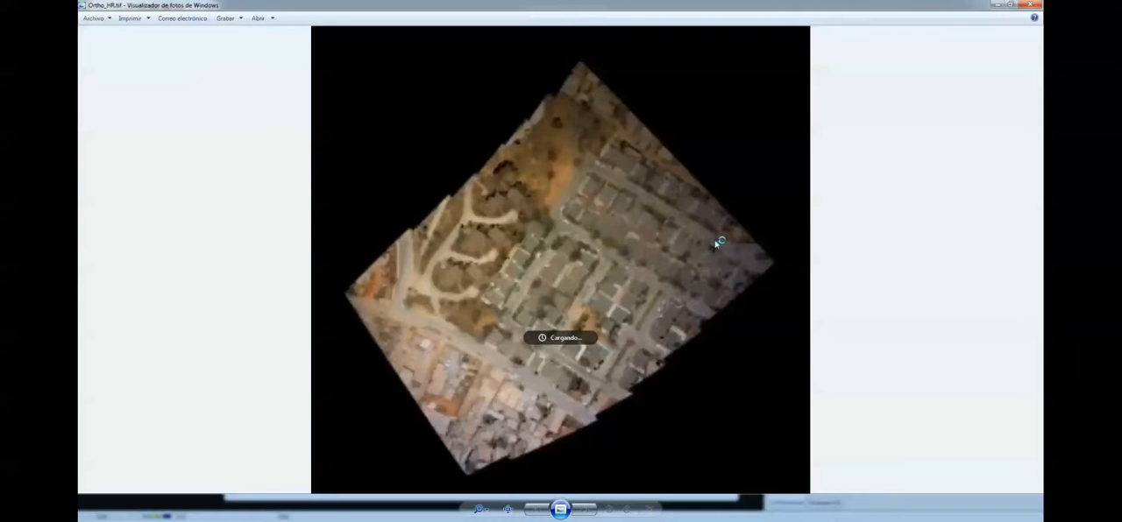
- Examine the houses, streets and gaps in the high-resolution orthophoto mosaic up close, and close the viewer
scroll(577, 287, up, 5)
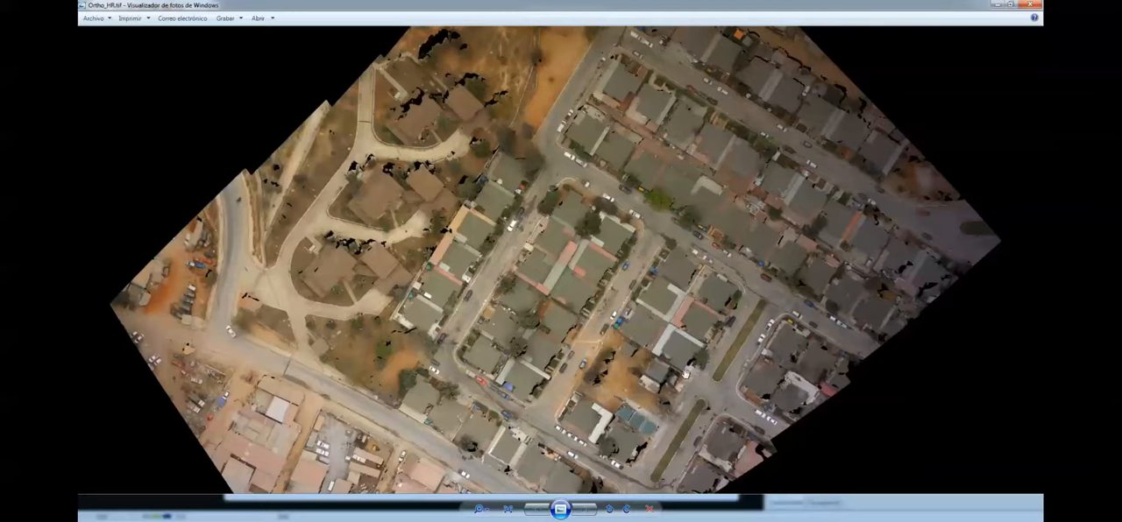
scroll(570, 236, up, 5)
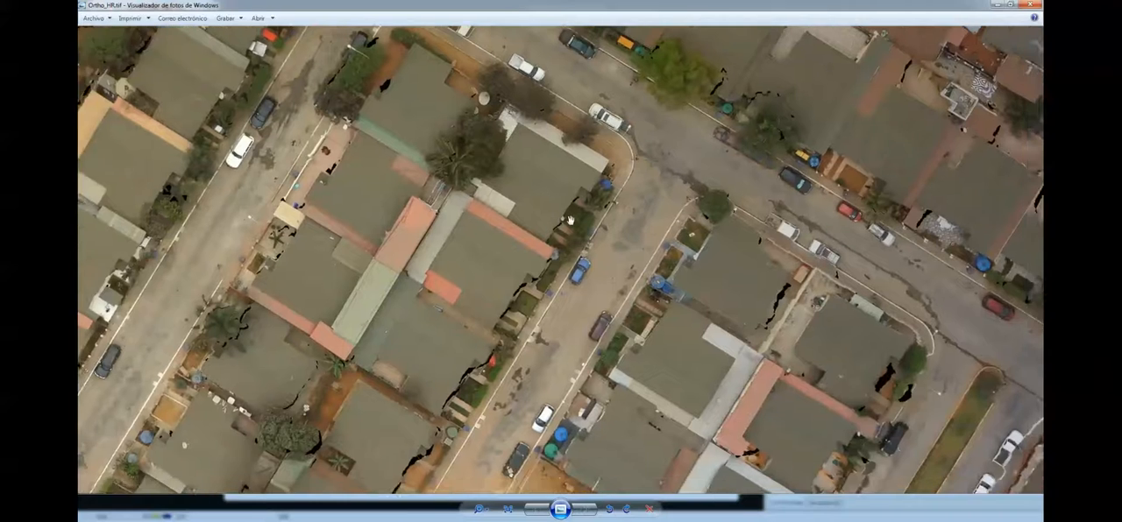
drag(640, 213, 561, 246)
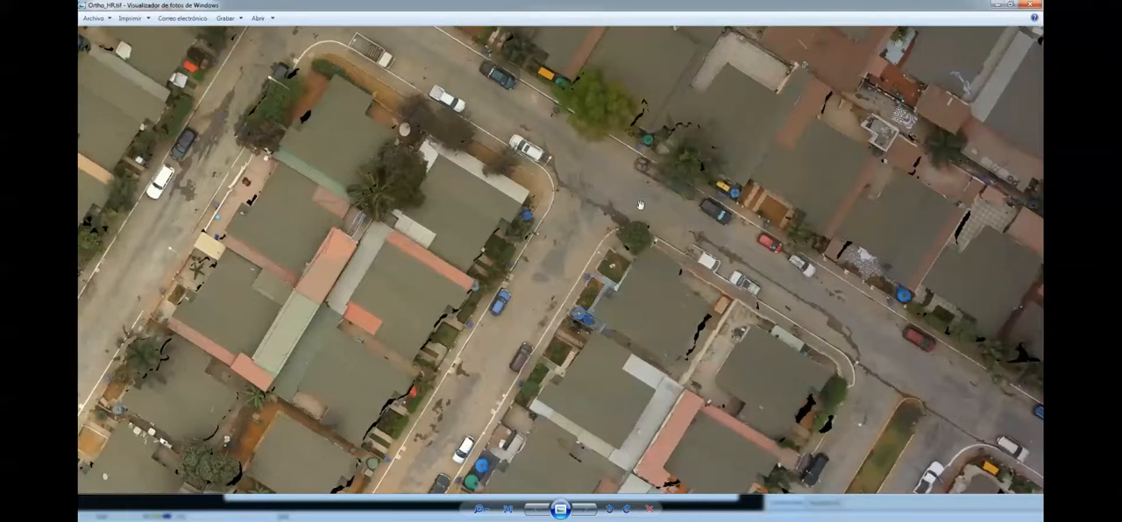
drag(644, 205, 574, 212)
drag(565, 179, 566, 221)
drag(429, 198, 485, 216)
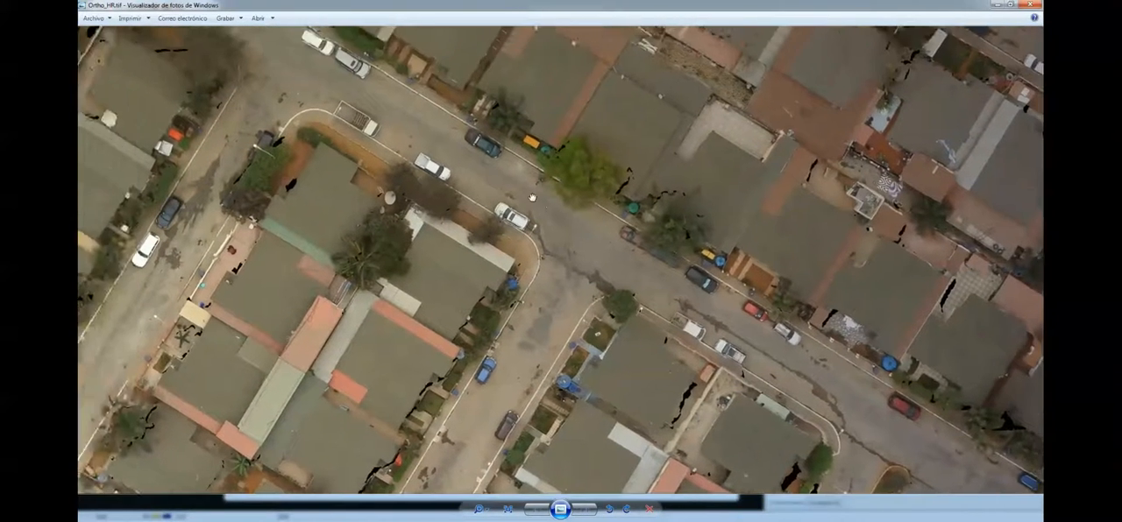
scroll(485, 216, up, 2)
drag(485, 255, 526, 183)
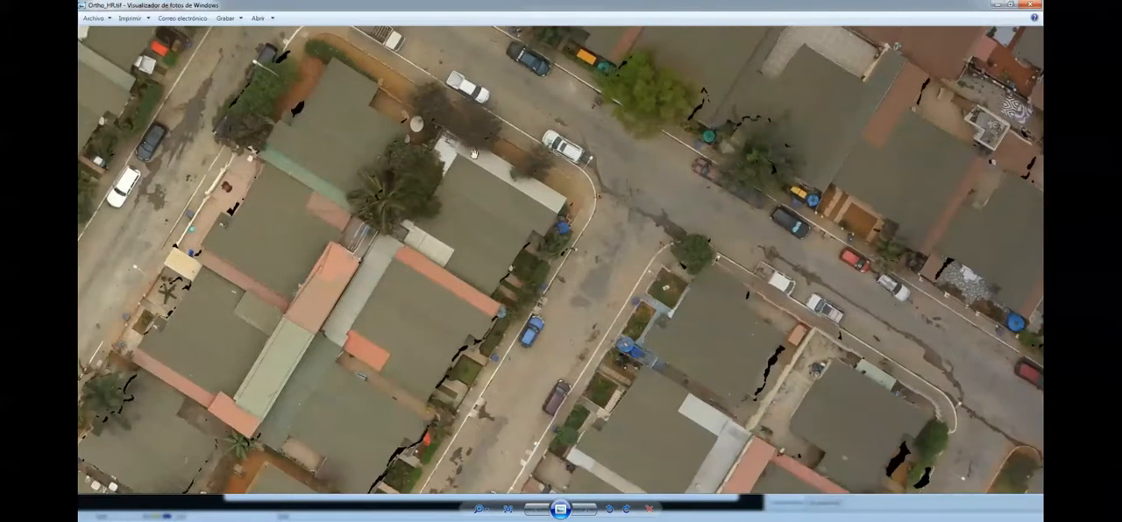
drag(664, 298, 667, 205)
drag(407, 386, 501, 213)
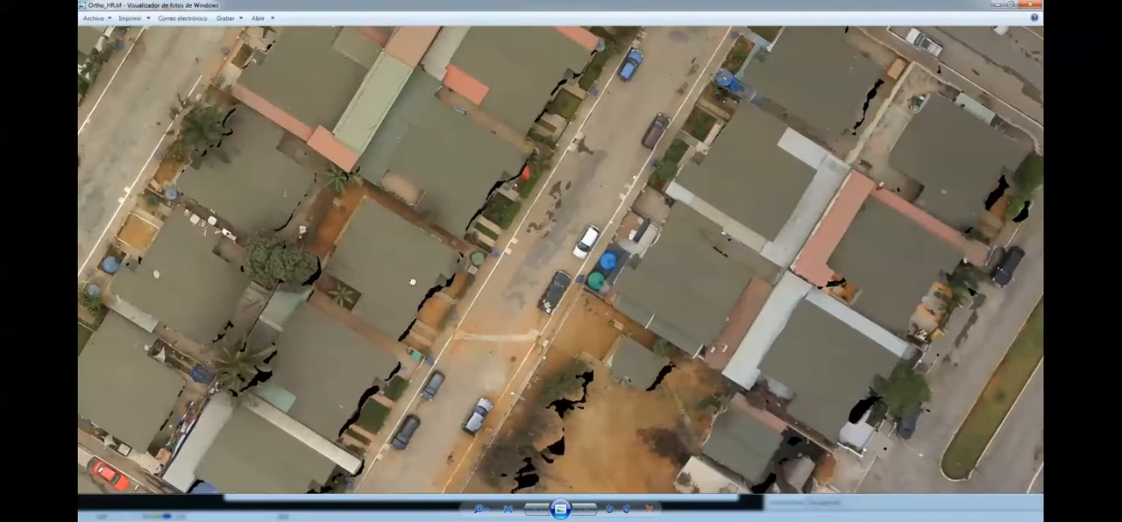
drag(403, 319, 448, 380)
drag(430, 176, 386, 352)
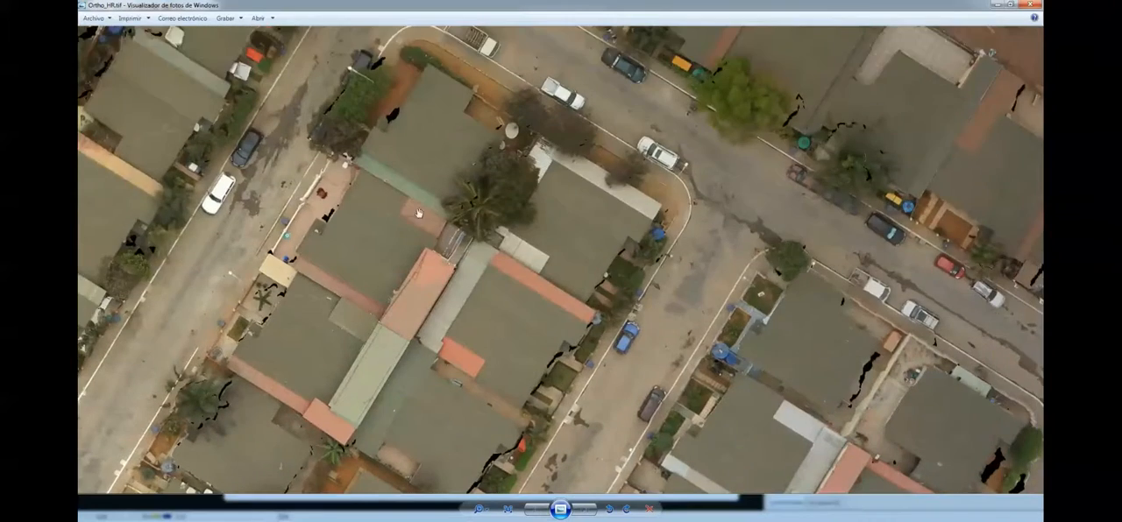
scroll(428, 181, up, 2)
scroll(428, 182, down, 2)
drag(427, 181, 371, 298)
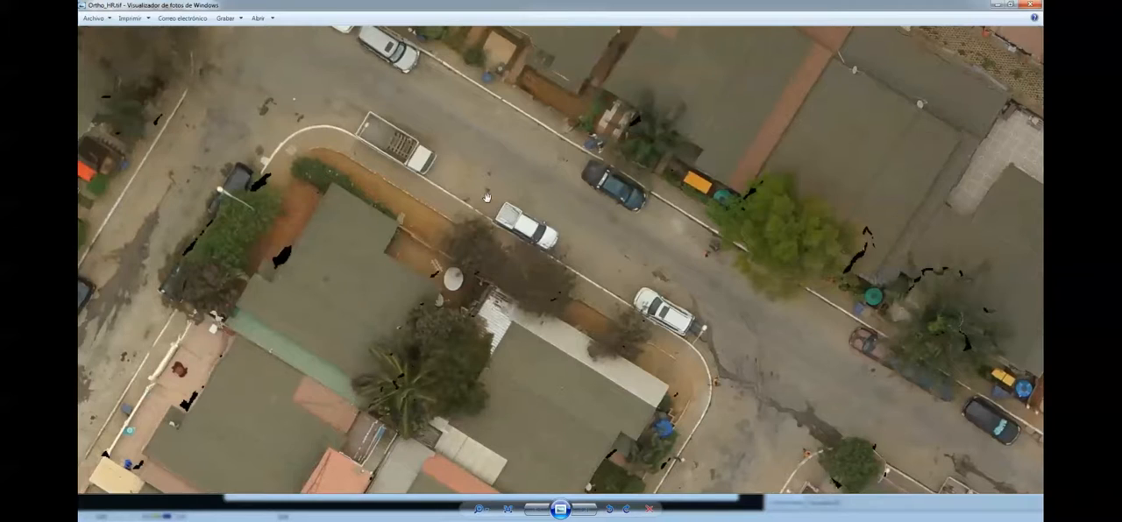
scroll(487, 196, down, 3)
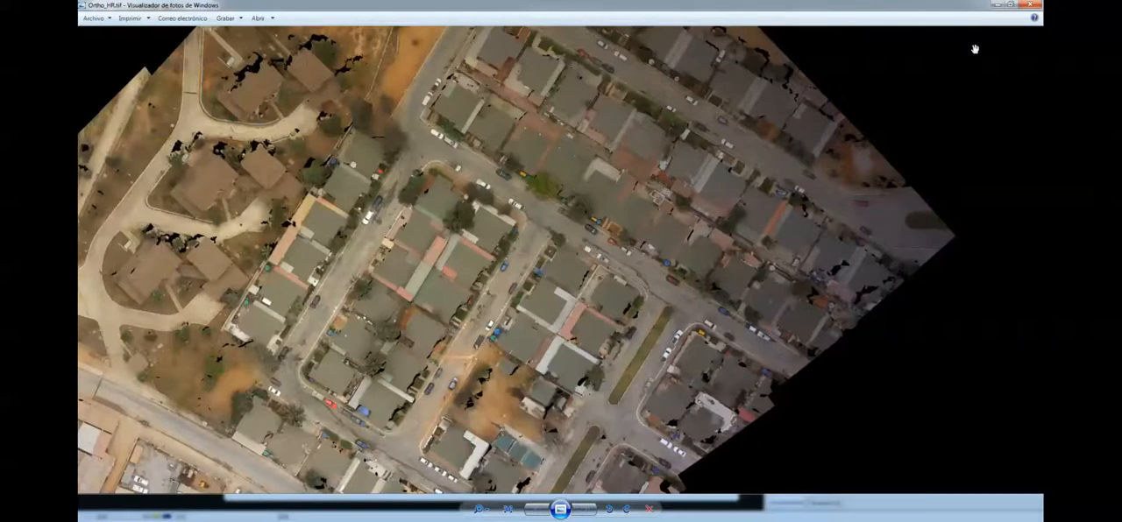
click(1035, 4)
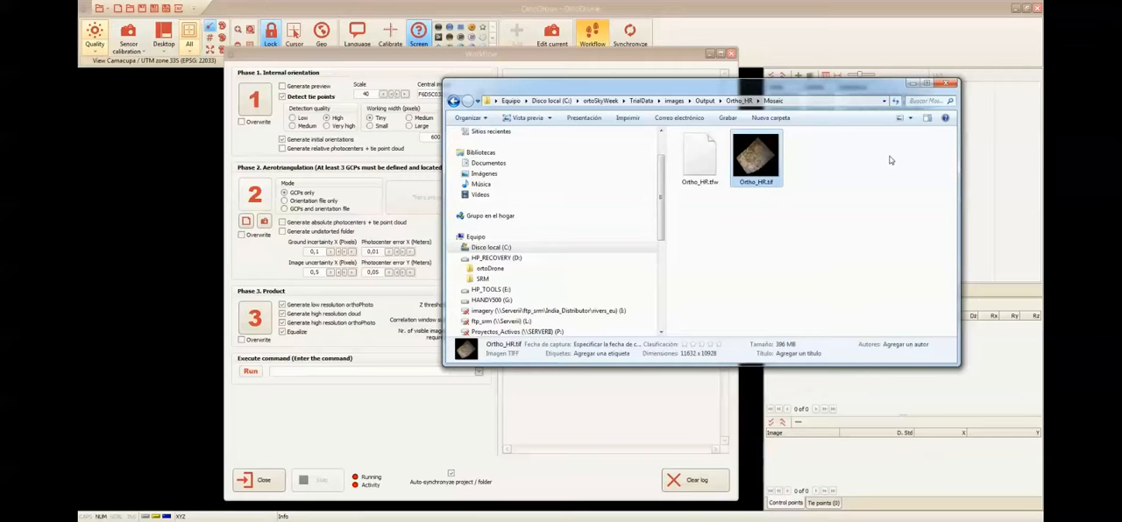
- Minimize the Mosaic folder window, close the Workflow dialog and minimize OrtoDrone to reach the desktop
click(912, 85)
click(731, 53)
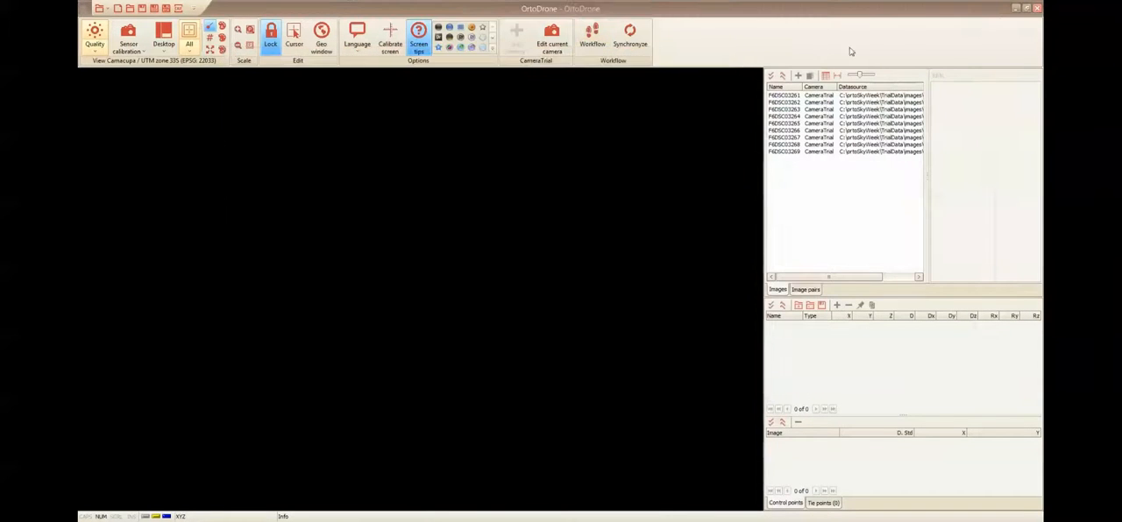
click(1017, 9)
- Locate the ortoSky2.0 program files in C:\ortoSkyWeek\ortoSky2.0 and put the folder window away
mouse_move(434, 520)
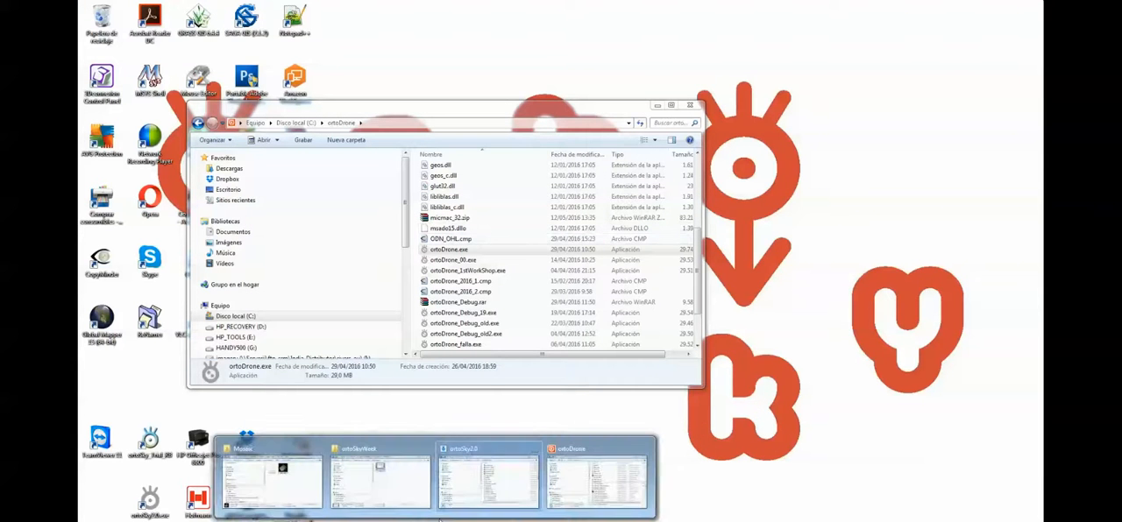
click(408, 492)
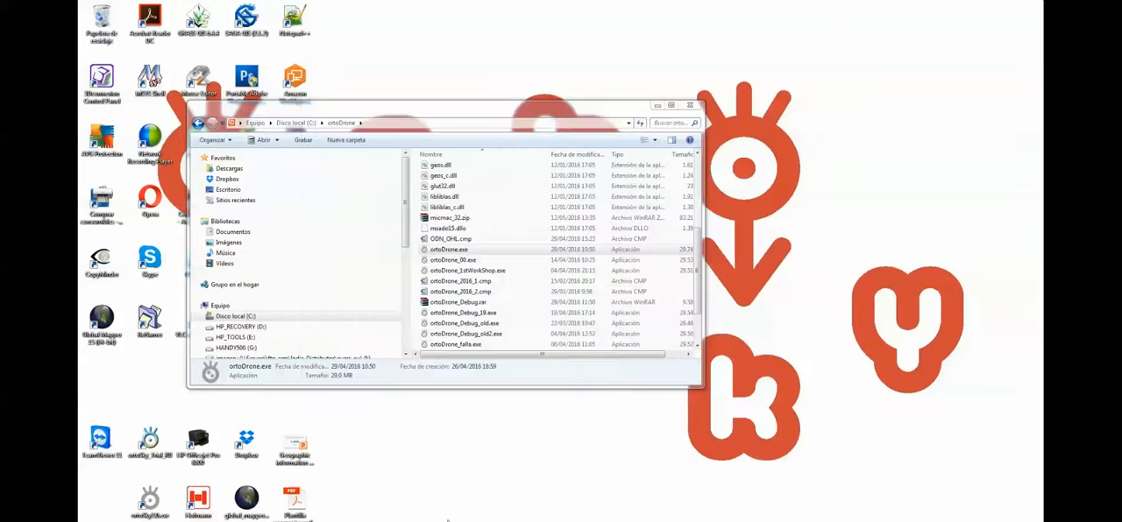
mouse_move(447, 521)
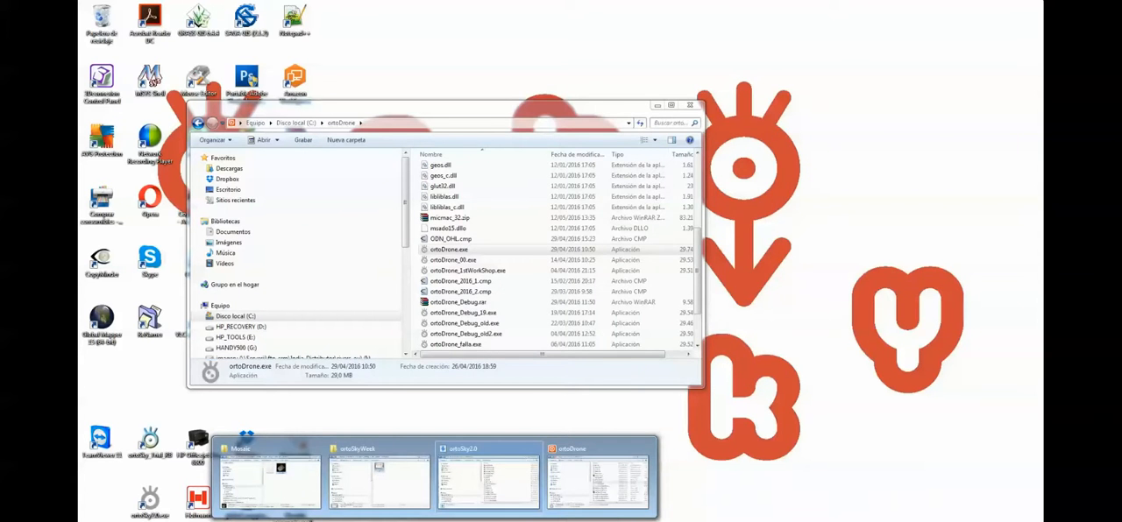
click(272, 477)
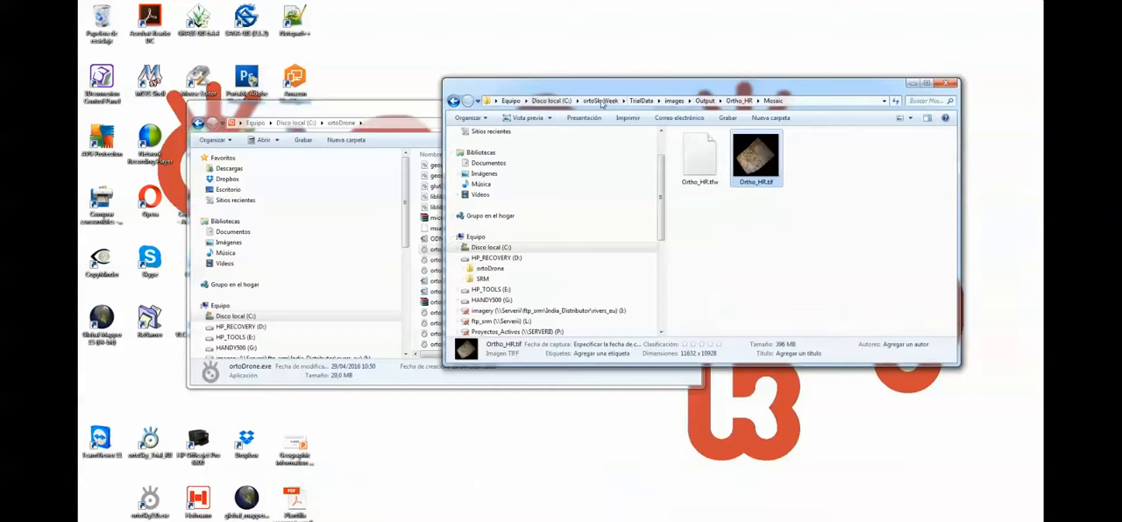
click(601, 101)
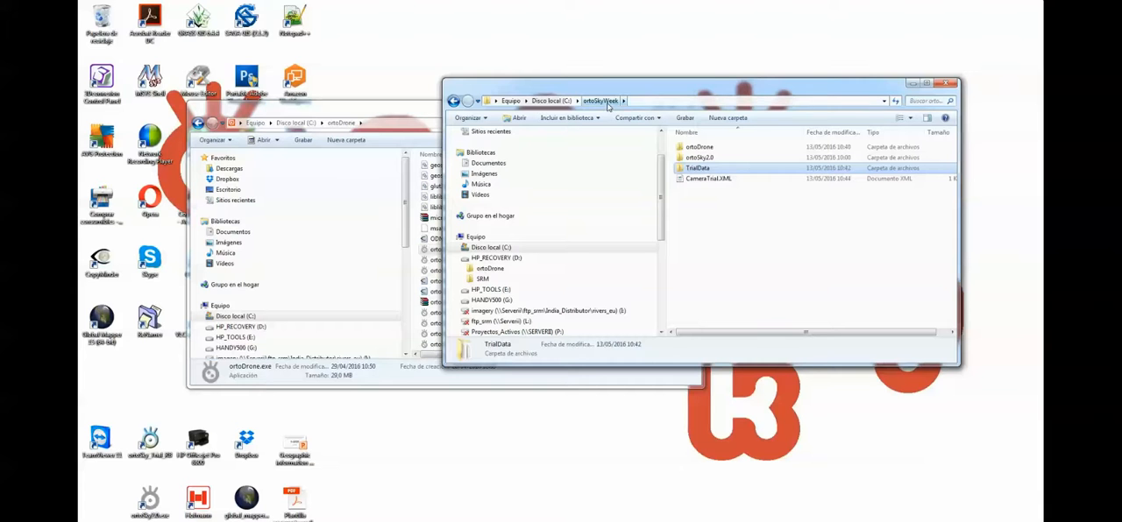
double_click(702, 158)
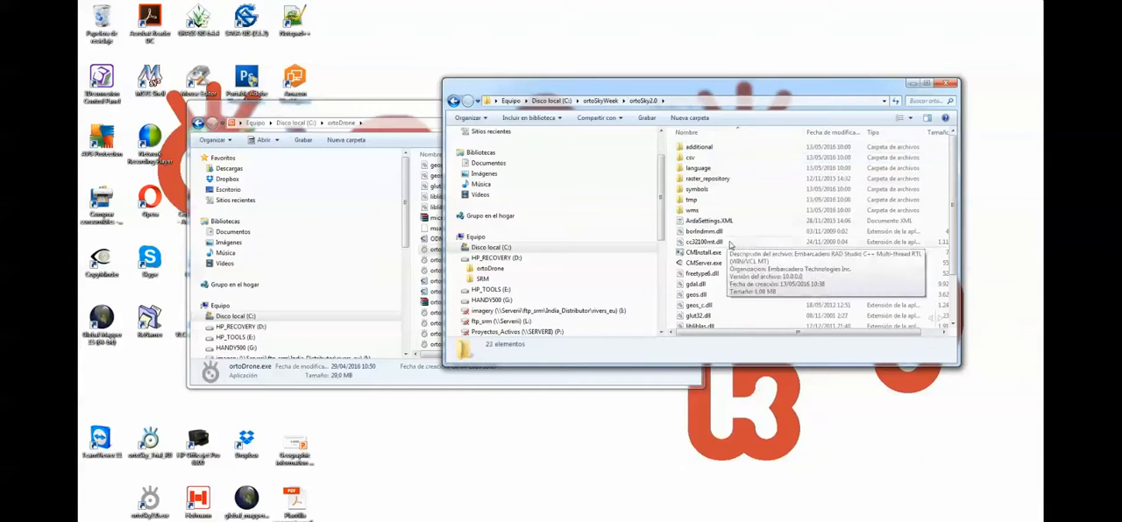
scroll(736, 285, down, 2)
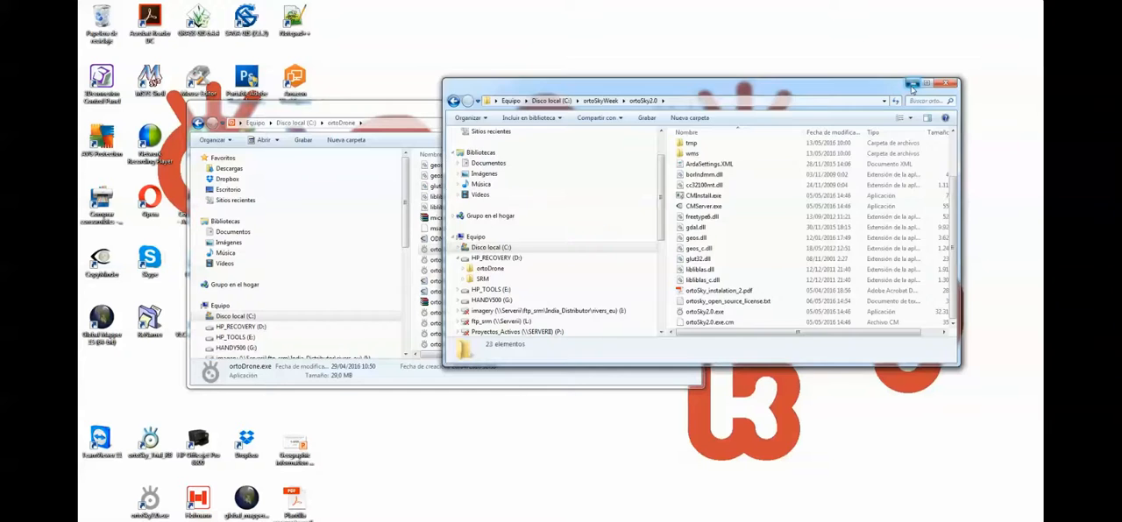
click(947, 84)
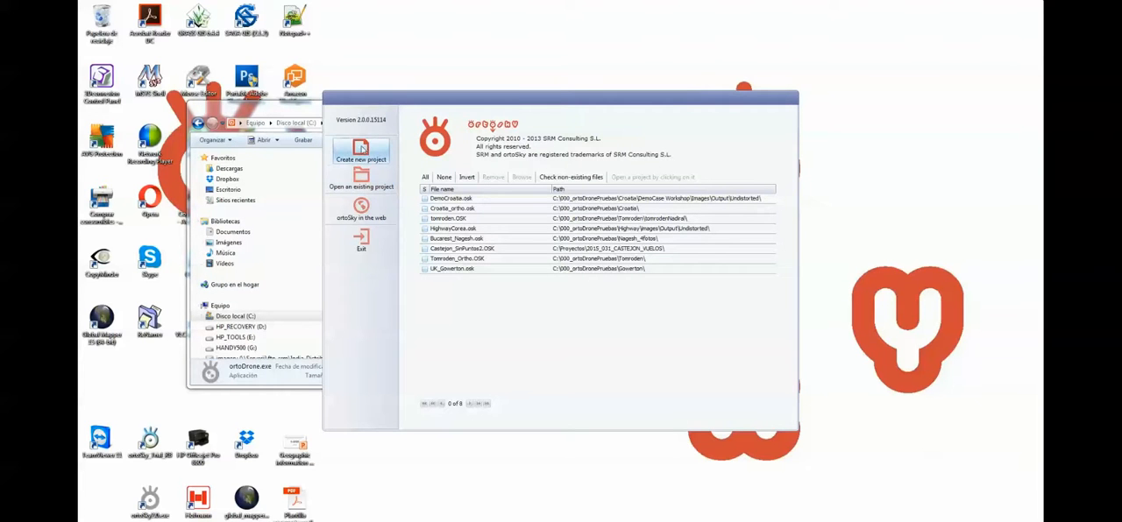
- Create a new project and browse to the folder C:\ortoSkyWeek\TrialData\images\Output\Ortho_HR\Mosaic
click(367, 151)
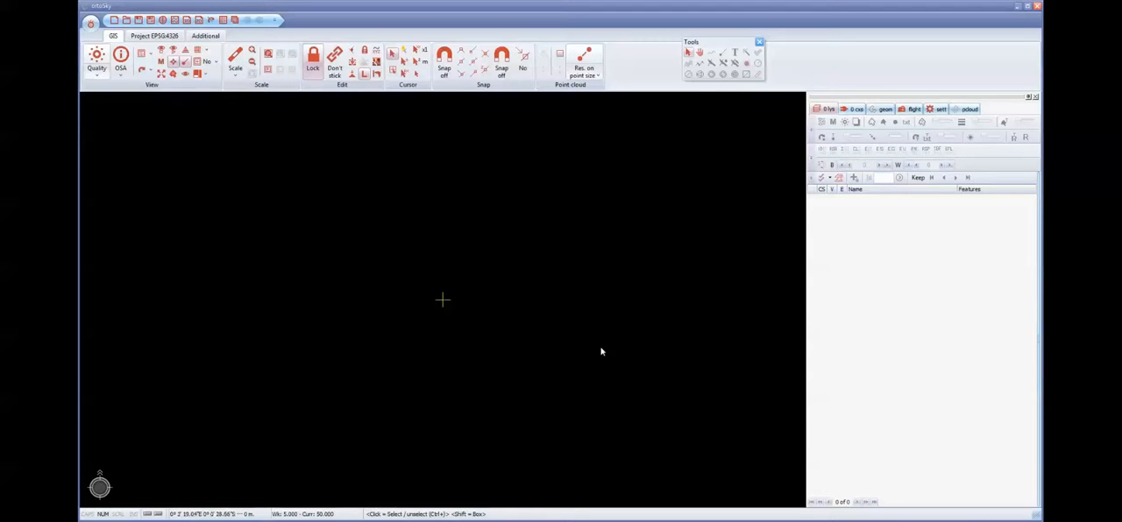
click(434, 521)
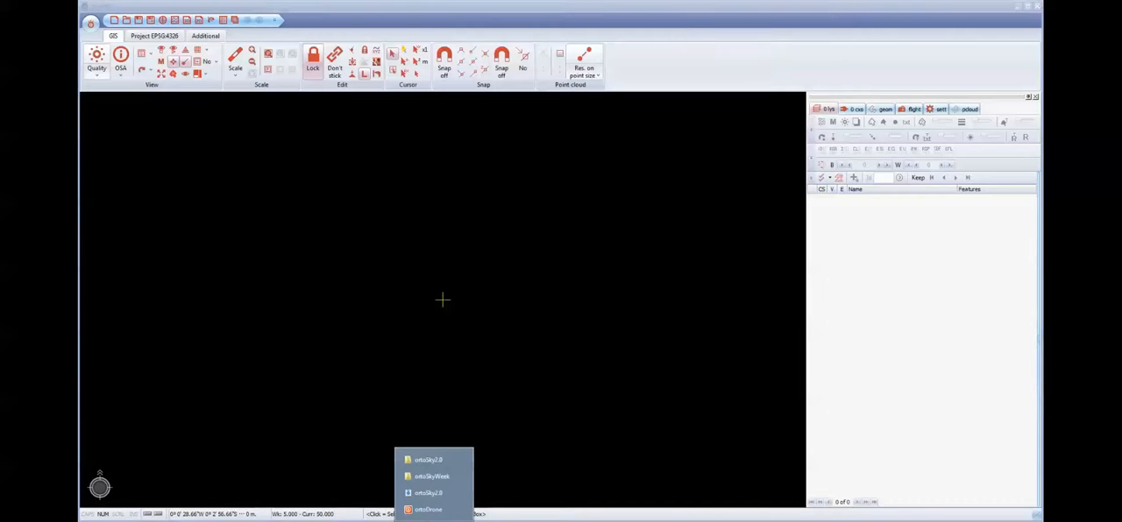
click(429, 462)
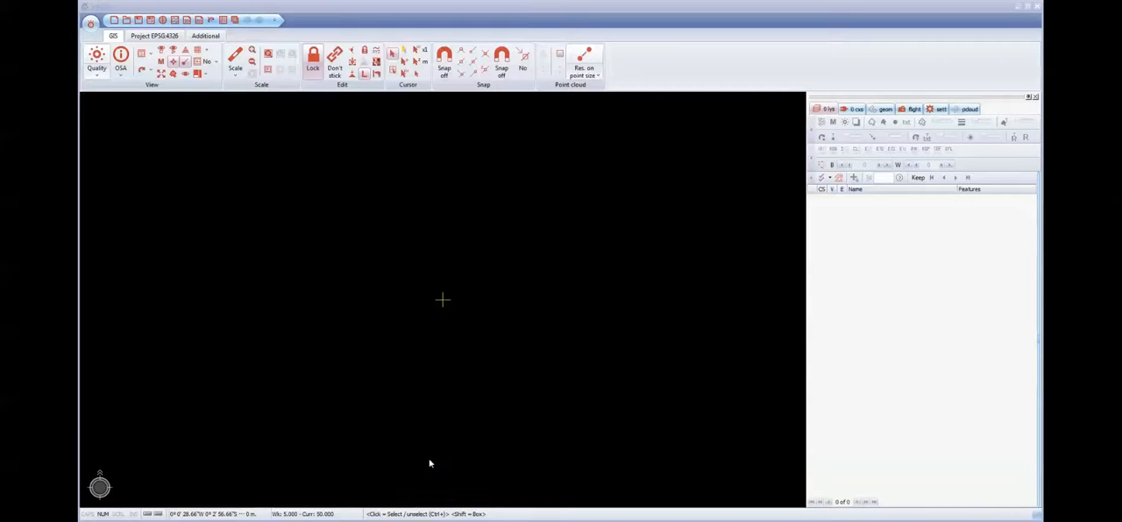
click(599, 101)
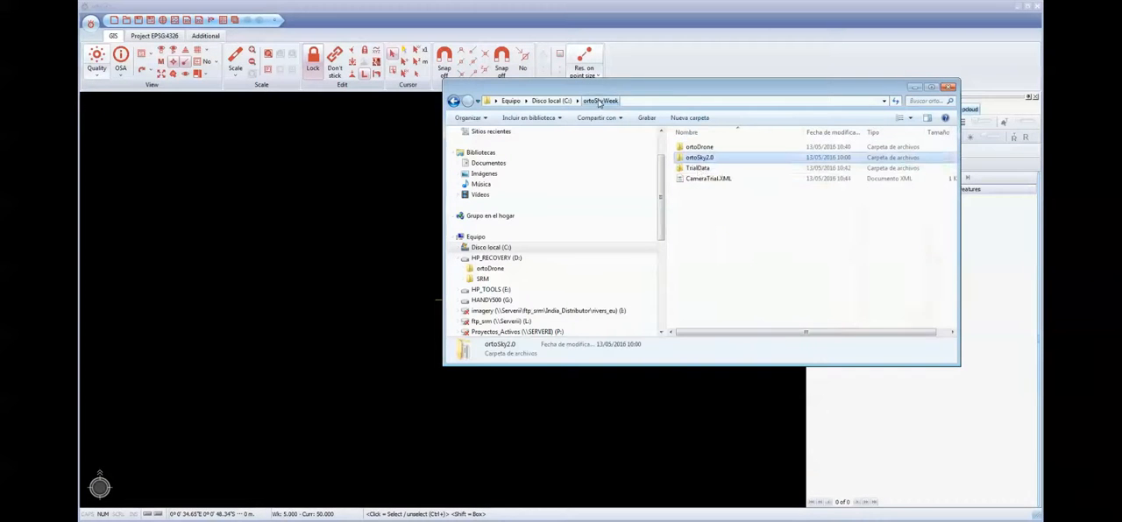
double_click(698, 167)
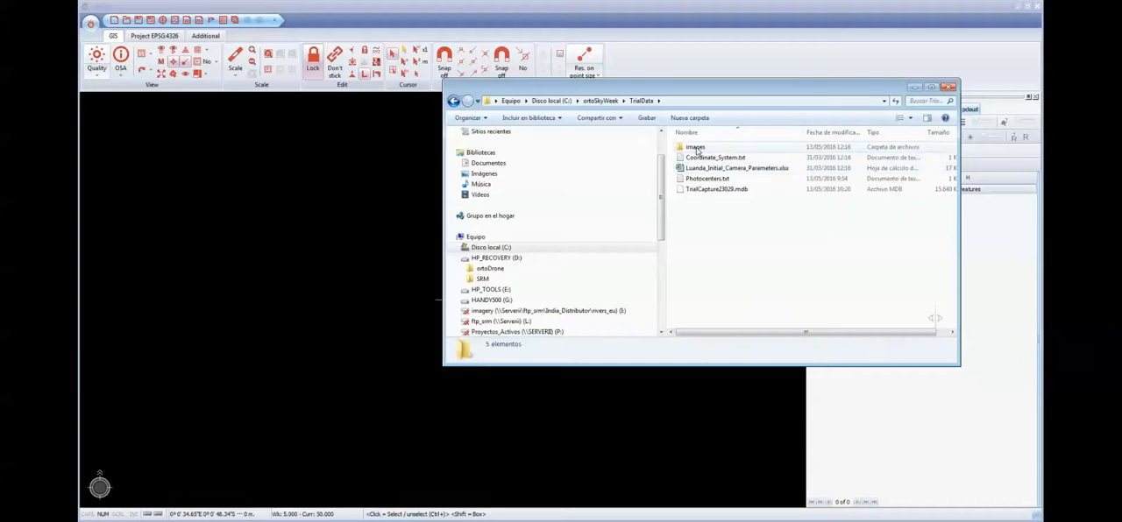
double_click(695, 147)
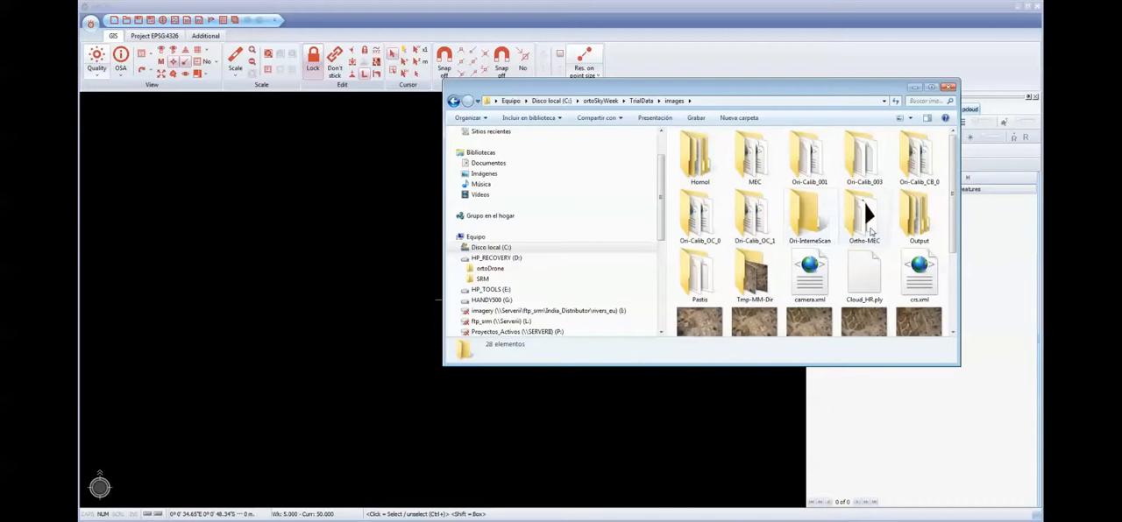
double_click(916, 215)
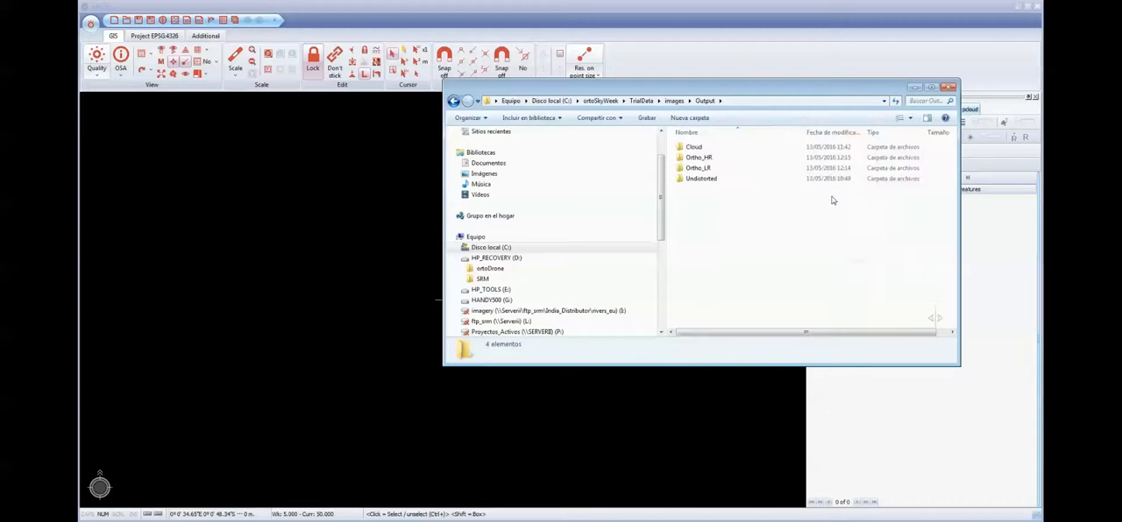
double_click(705, 159)
double_click(699, 159)
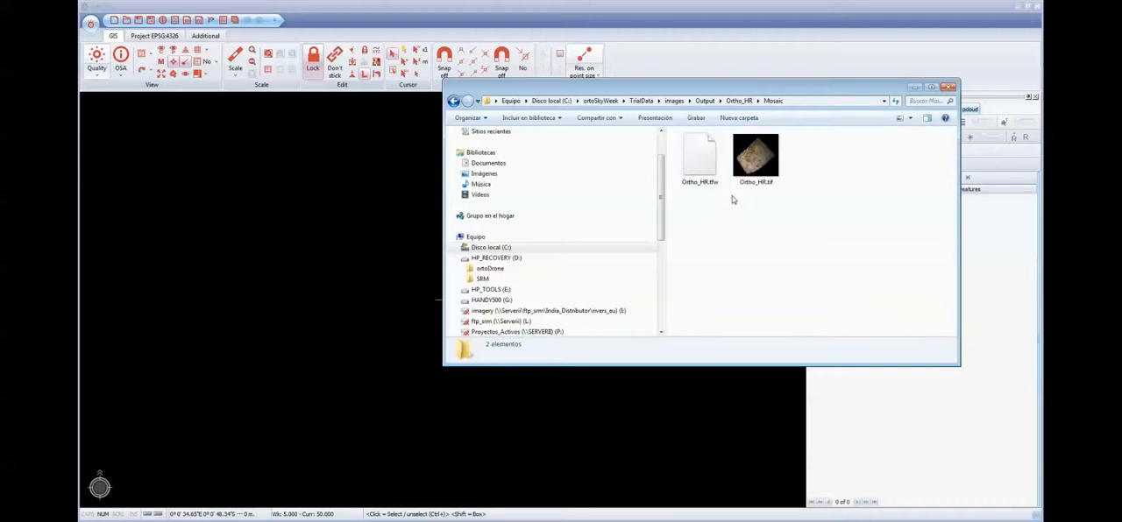
- Try to load the Ortho_HR.tif mosaic from the folder into the empty map and close the log
click(754, 167)
drag(754, 166, 362, 312)
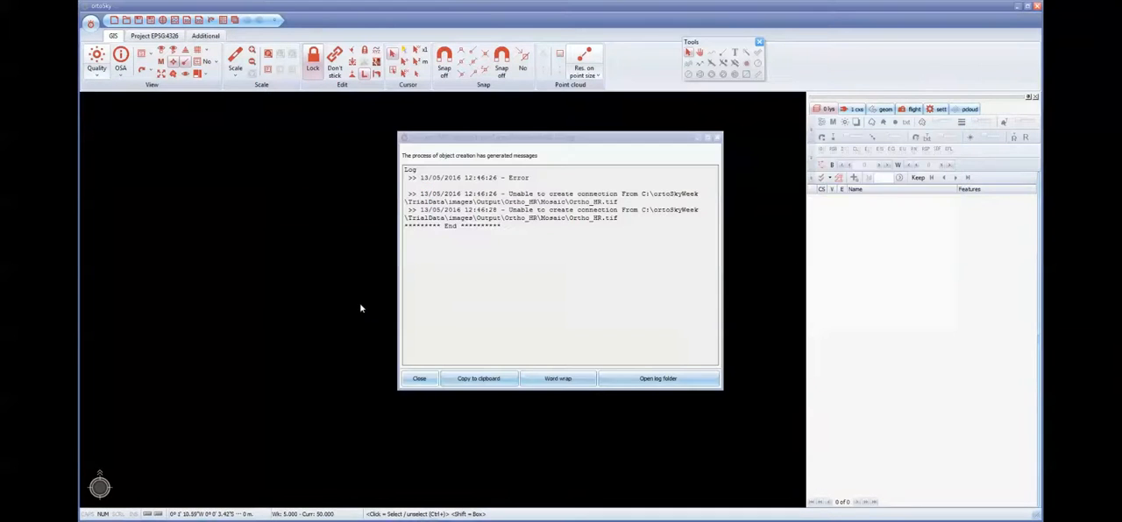
click(420, 379)
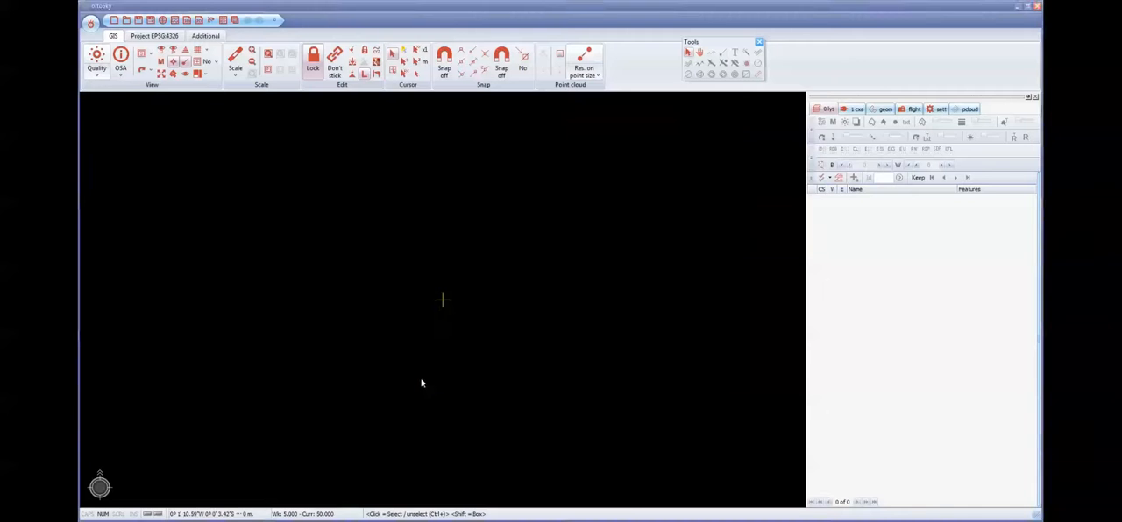
- Load Ortho_HR.tif from the Mosaic folder into the map, using coordinate system EPSG:22033
click(437, 459)
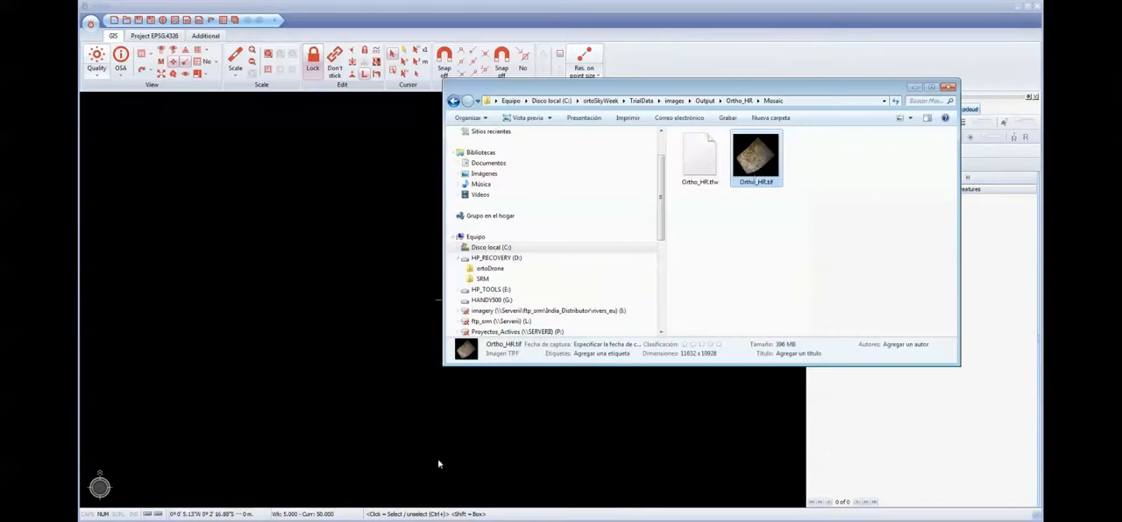
drag(754, 162, 367, 303)
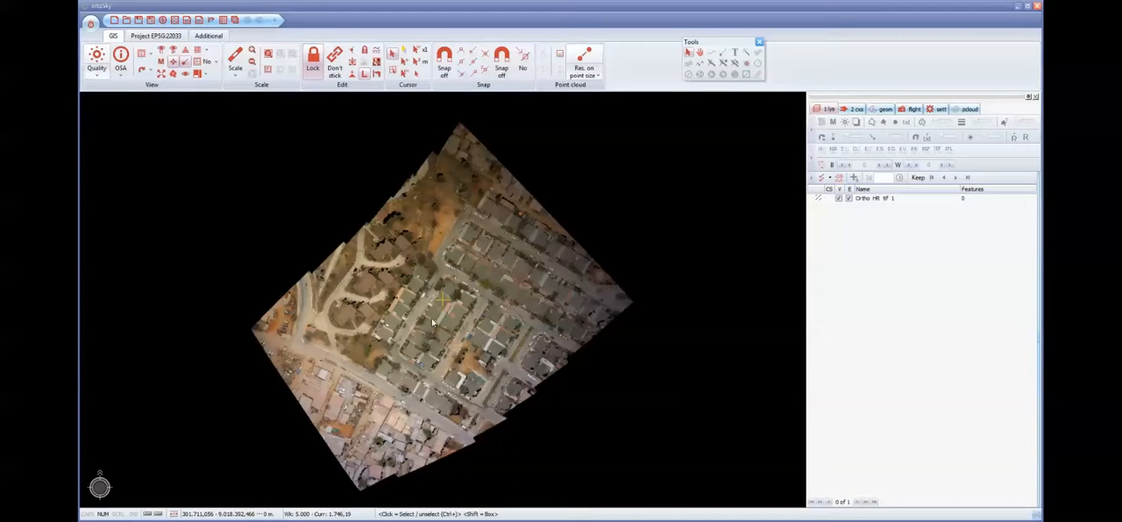
- Examine the houses, streets and parked cars of the loaded orthophoto at several scales
scroll(433, 322, up, 3)
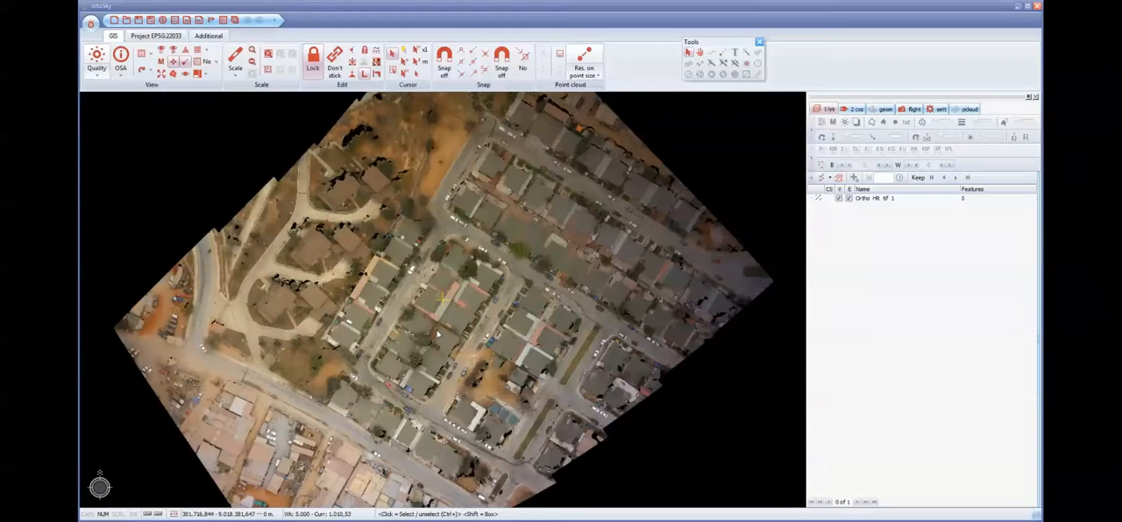
scroll(438, 334, up, 3)
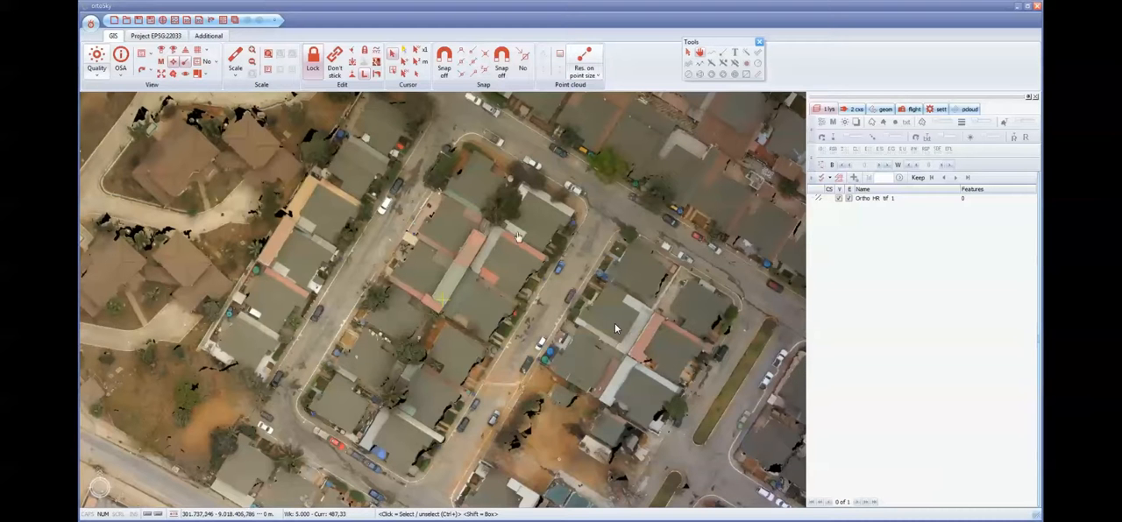
drag(507, 234, 450, 366)
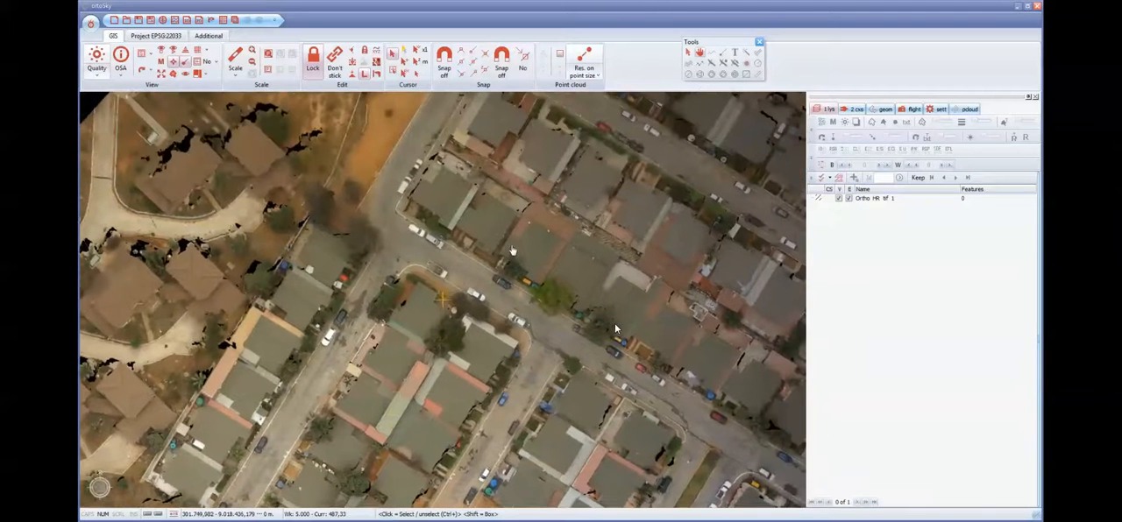
drag(512, 251, 445, 374)
drag(412, 456, 438, 284)
drag(396, 373, 550, 226)
drag(351, 261, 499, 299)
drag(714, 299, 486, 304)
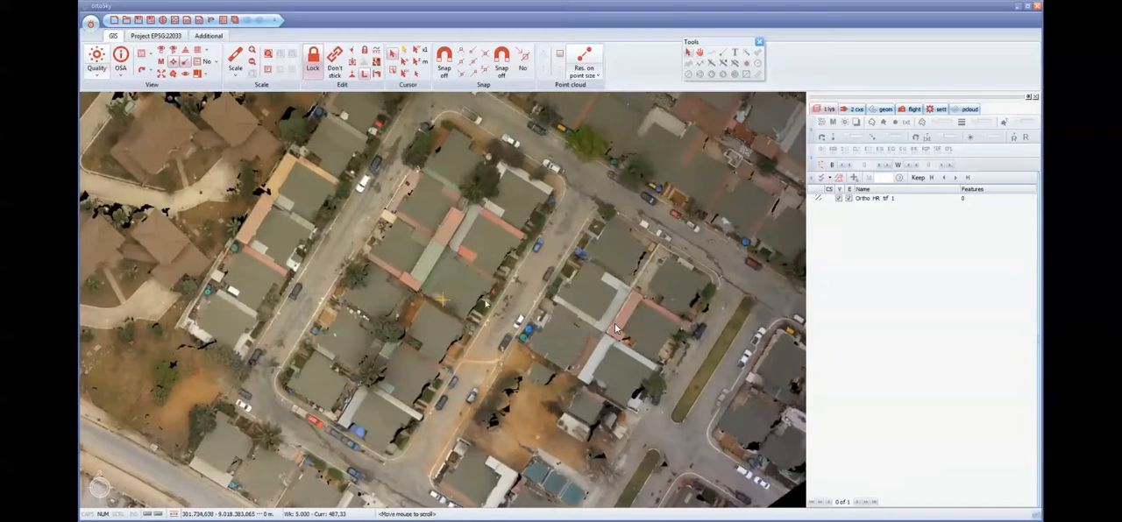
scroll(514, 271, up, 3)
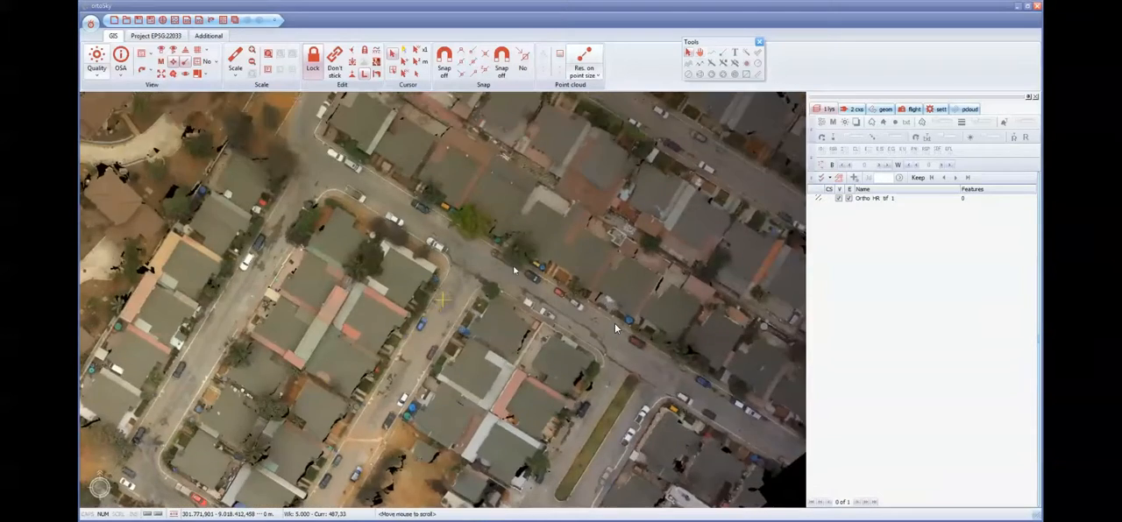
scroll(475, 247, down, 6)
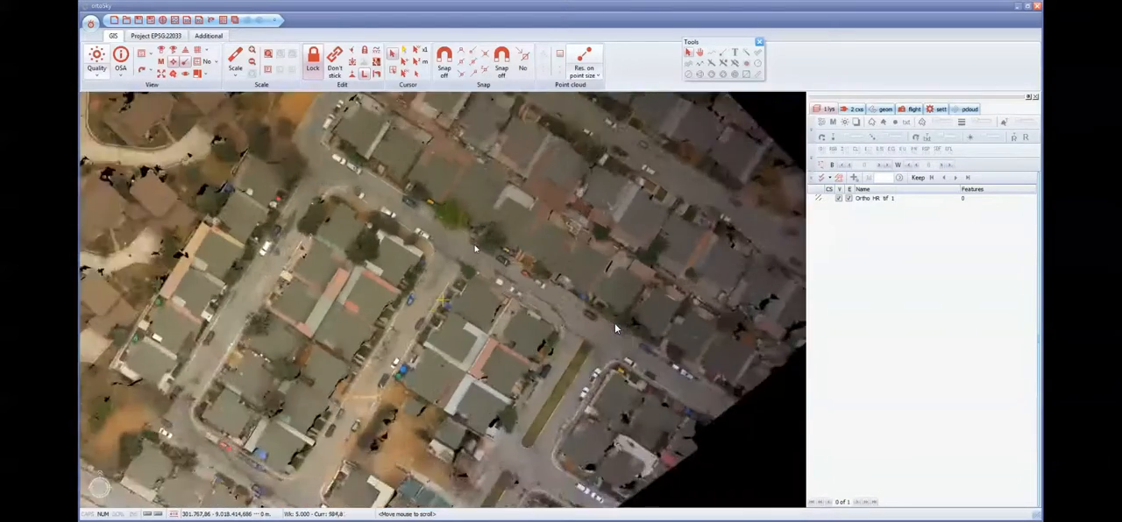
scroll(475, 247, up, 4)
scroll(474, 248, up, 1)
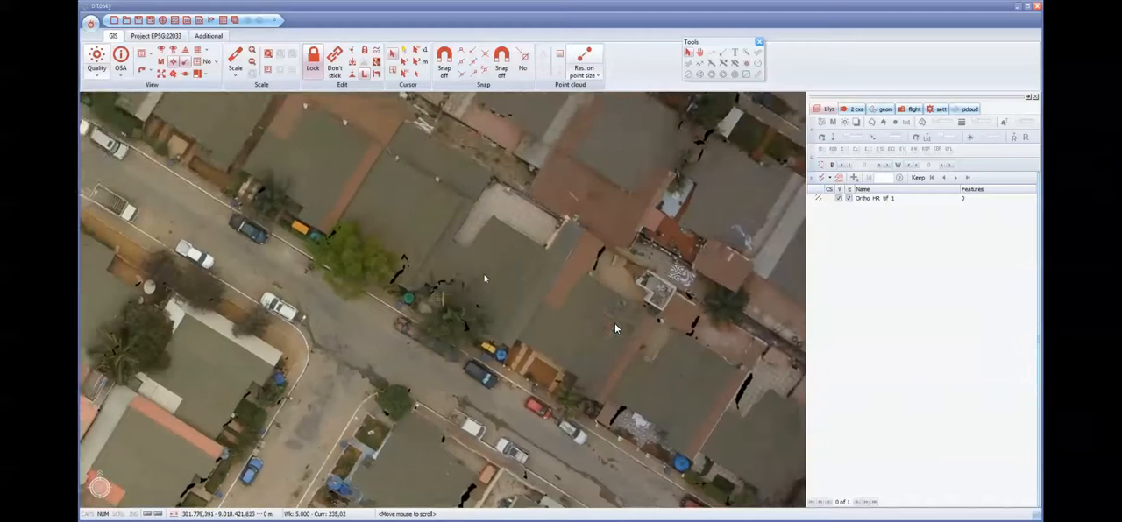
middle_drag(485, 279, 636, 317)
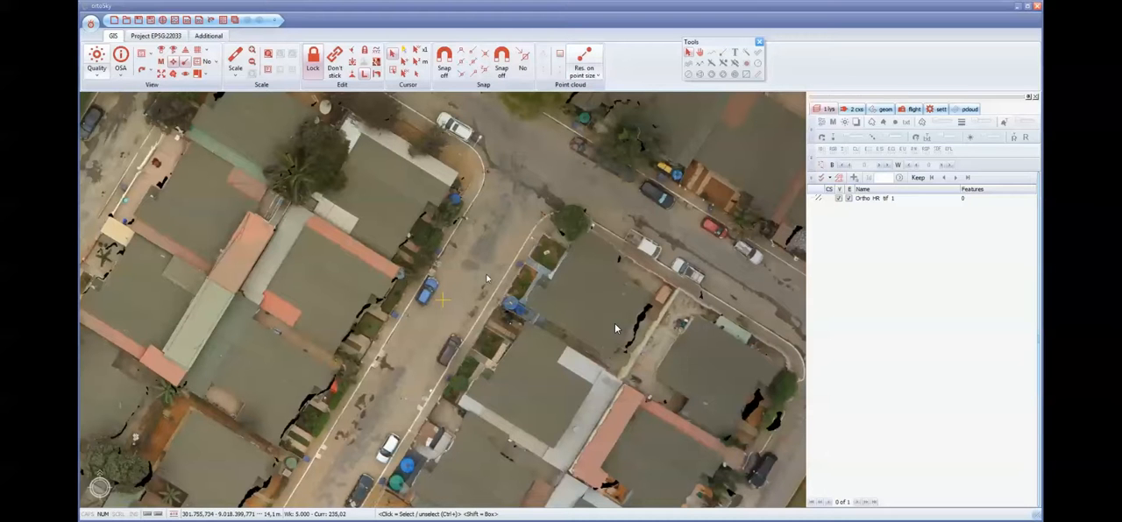
- Add the database TrialCapture23029.mdb from the TrialData folder to the project without a password
click(435, 521)
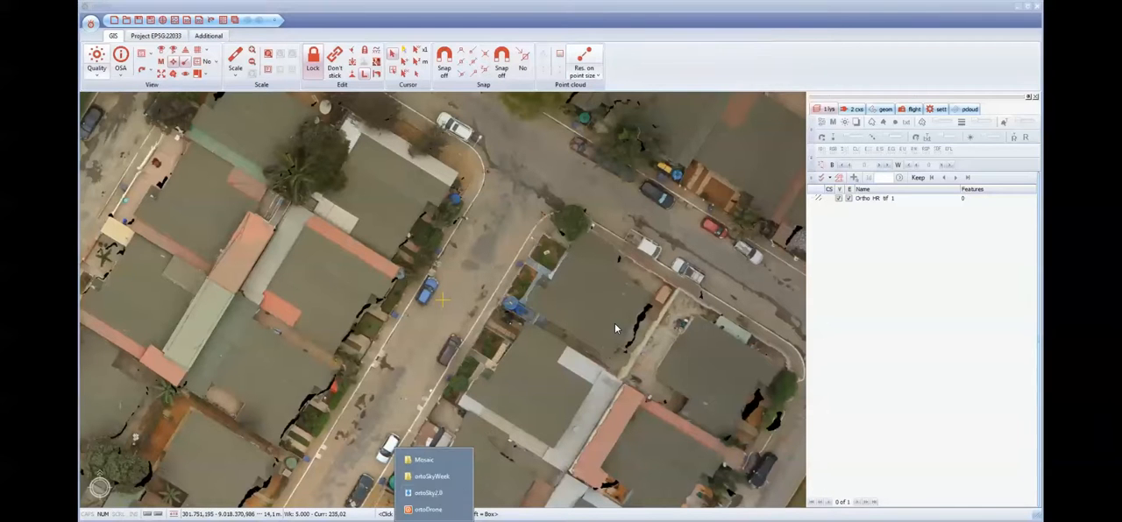
click(426, 460)
click(641, 101)
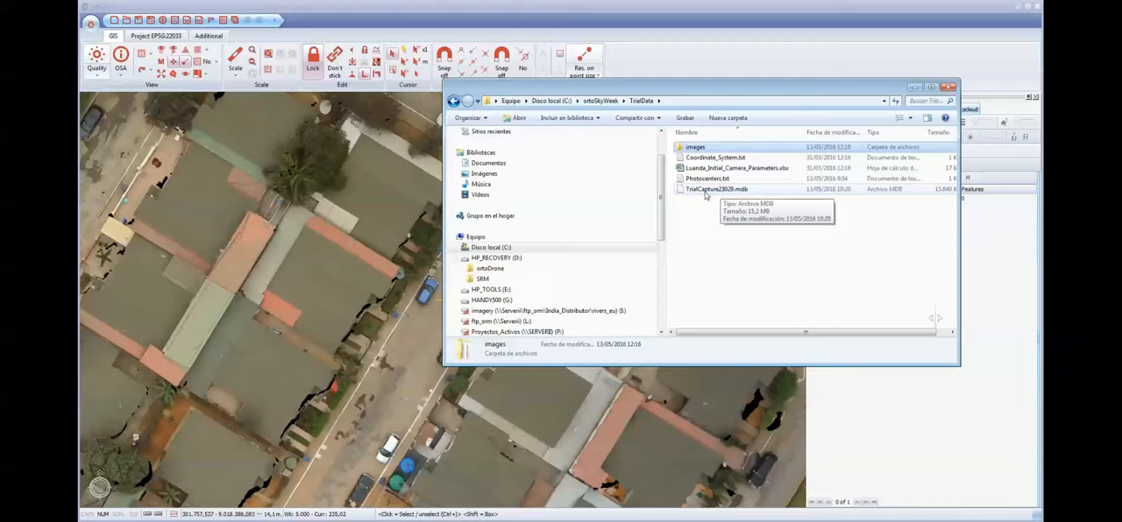
click(717, 191)
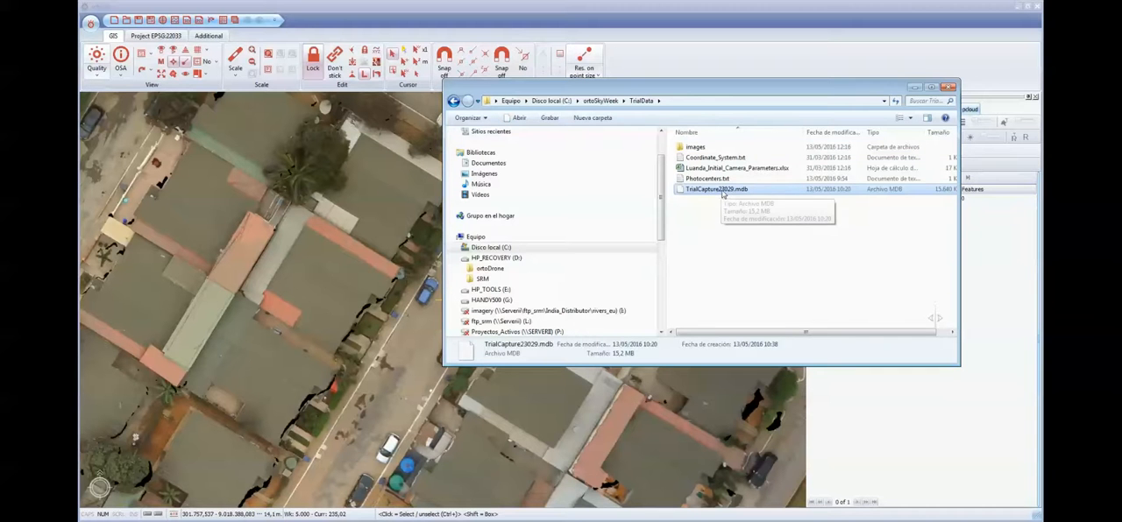
drag(714, 191, 369, 273)
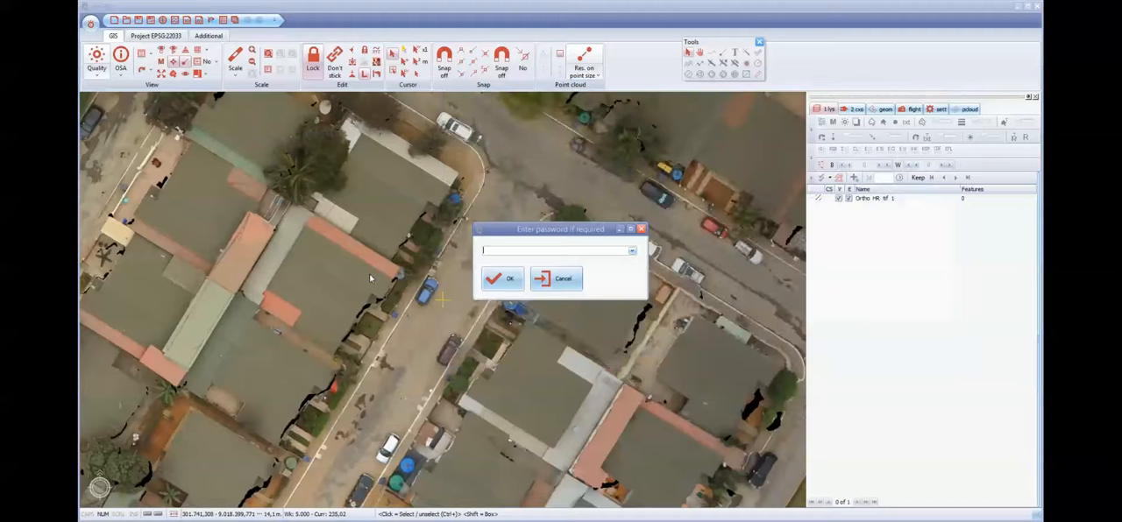
click(504, 281)
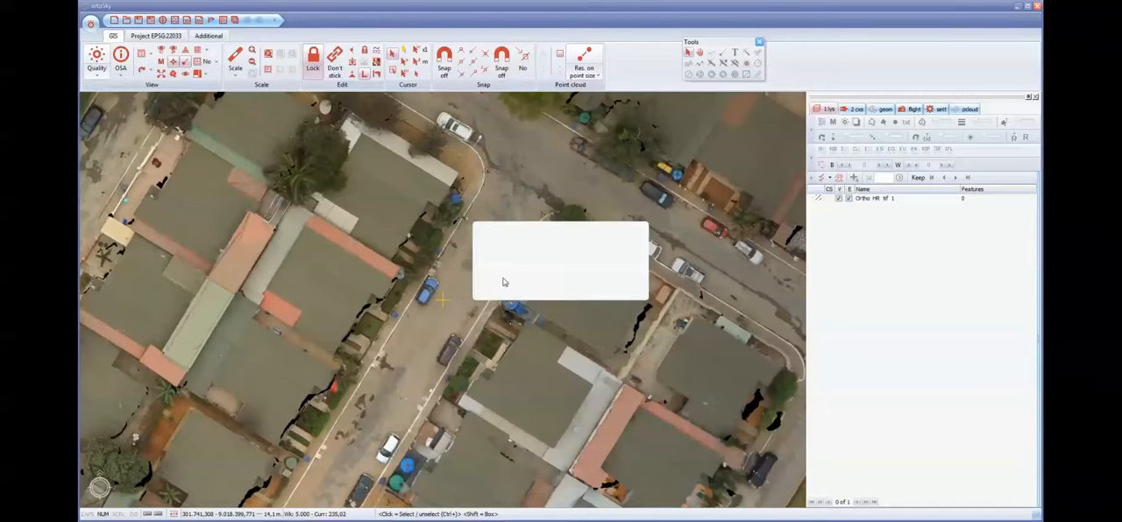
- Show the project's data connections, collapse them all and expand only the TrialCapture23029 database
click(856, 110)
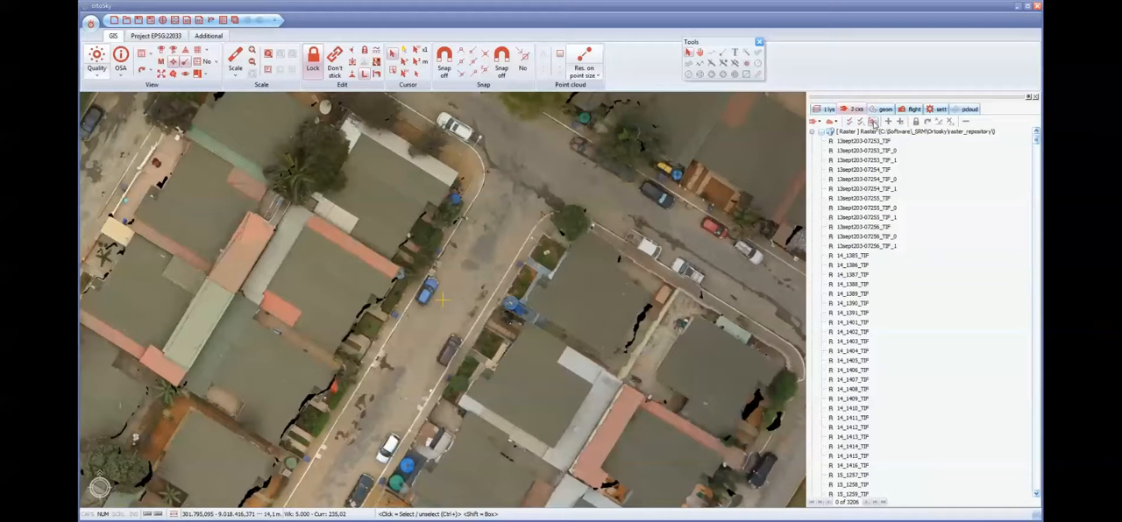
click(873, 123)
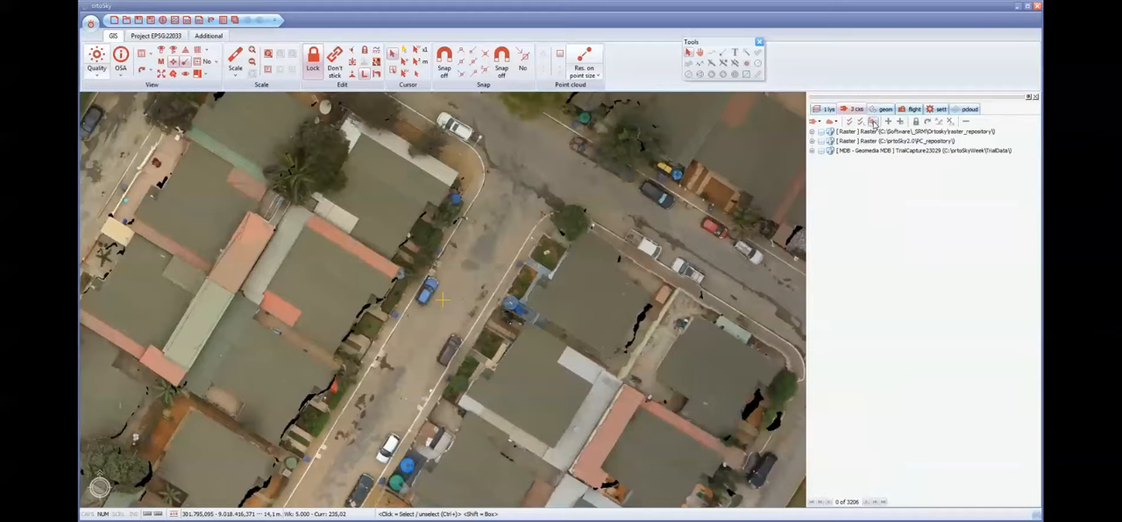
click(813, 152)
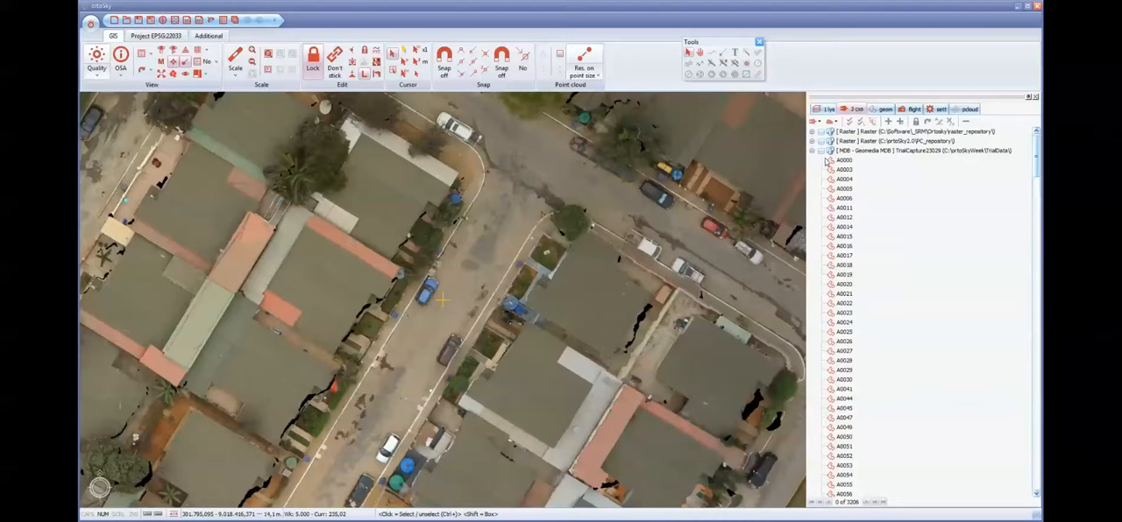
- Select the feature classes A0056, A0057 and A0027 of the TrialCapture23029 database together
mouse_move(1039, 163)
mouse_down()
mouse_move(1037, 488)
mouse_move(1032, 157)
mouse_up()
click(857, 493)
scroll(924, 403, down, 5)
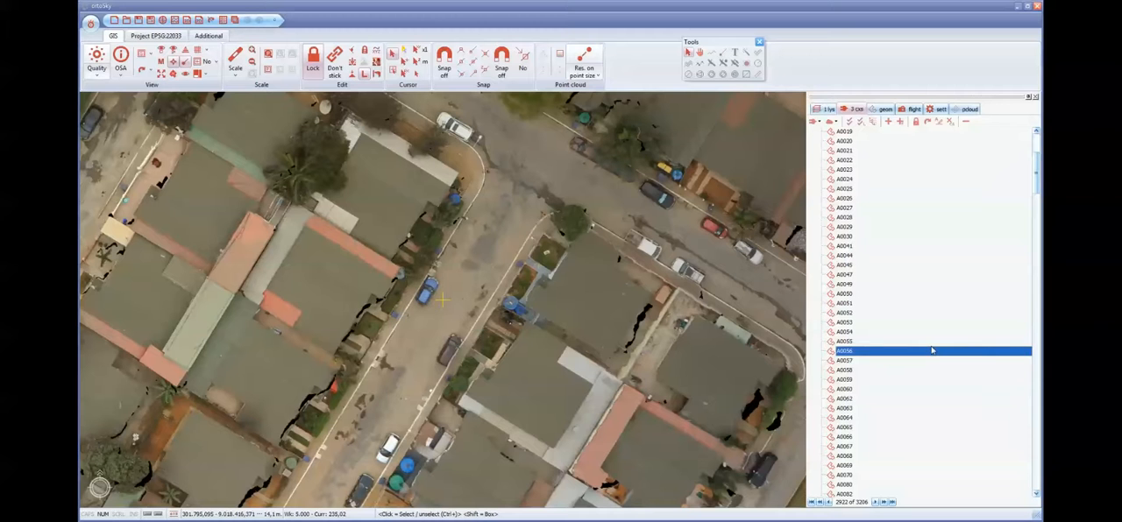
scroll(931, 350, down, 1)
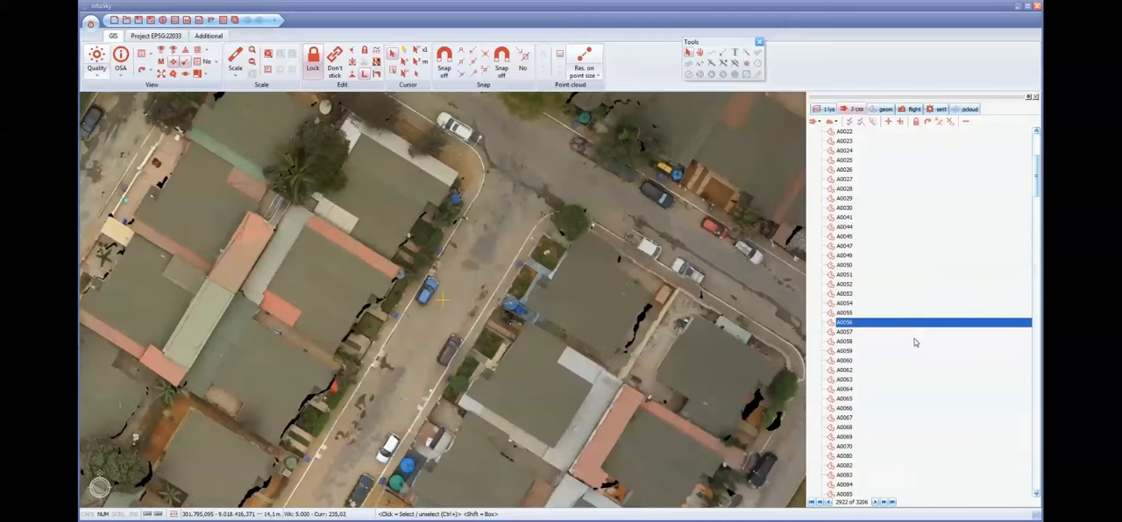
ctrl+click(849, 333)
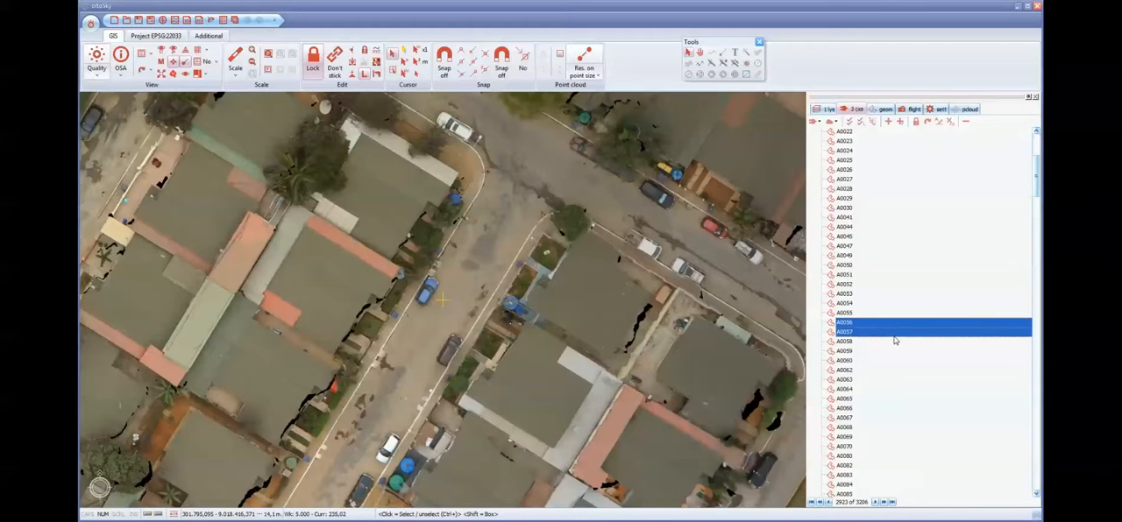
ctrl+click(854, 181)
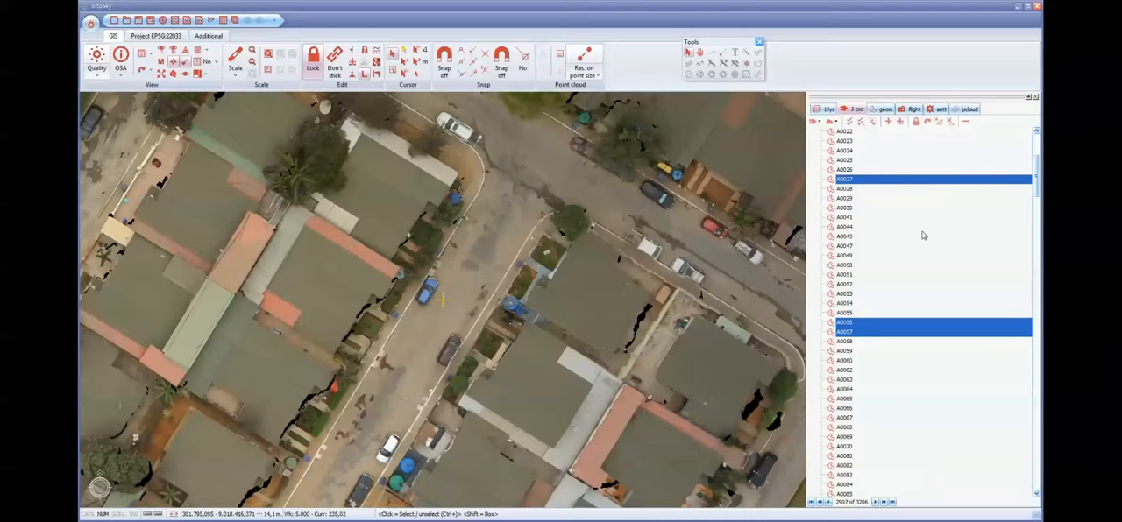
- Find the hydrography feature classes further down the database and select Hidrografia_pun
scroll(923, 235, down, 15)
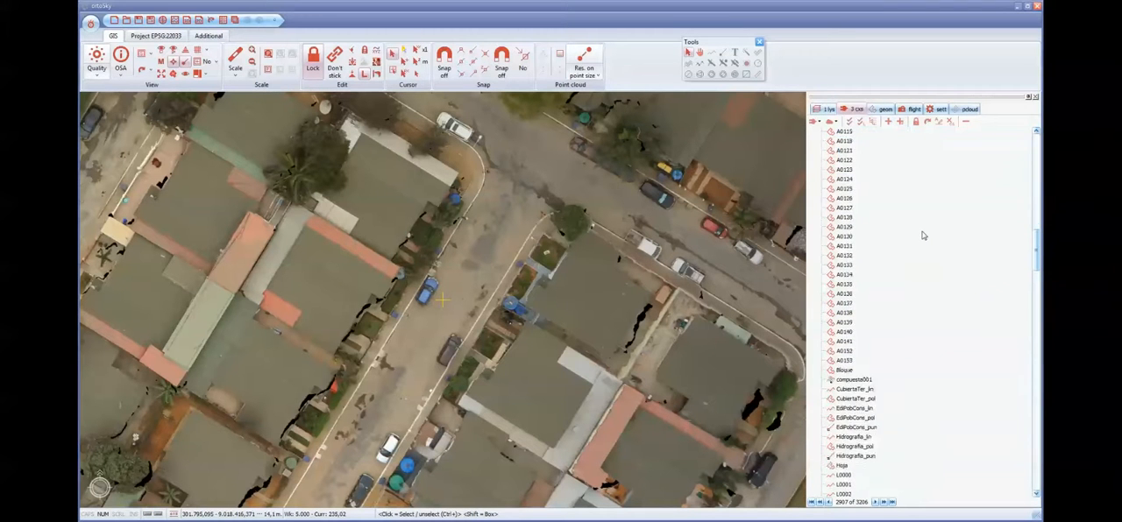
scroll(923, 235, down, 5)
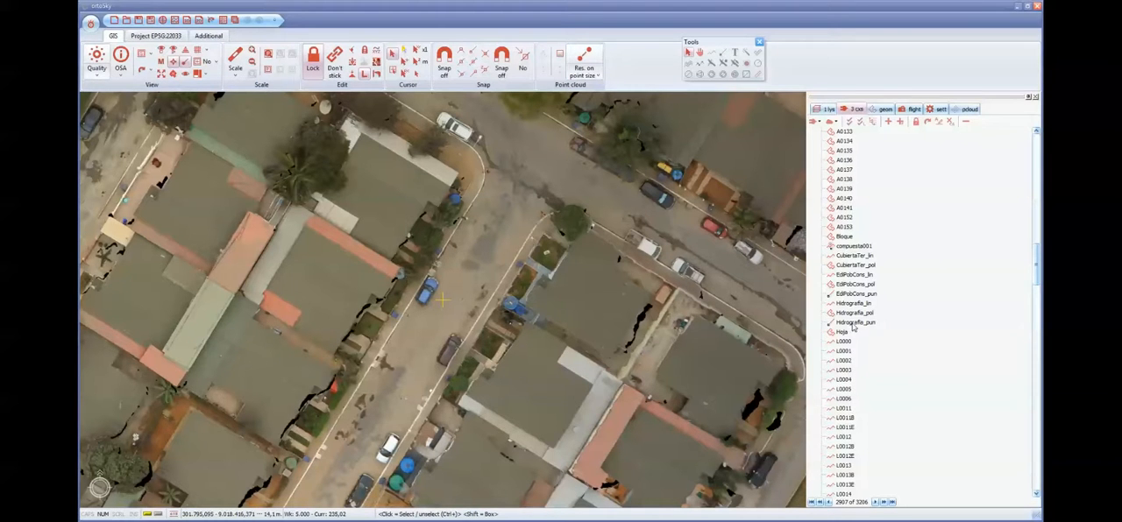
click(852, 324)
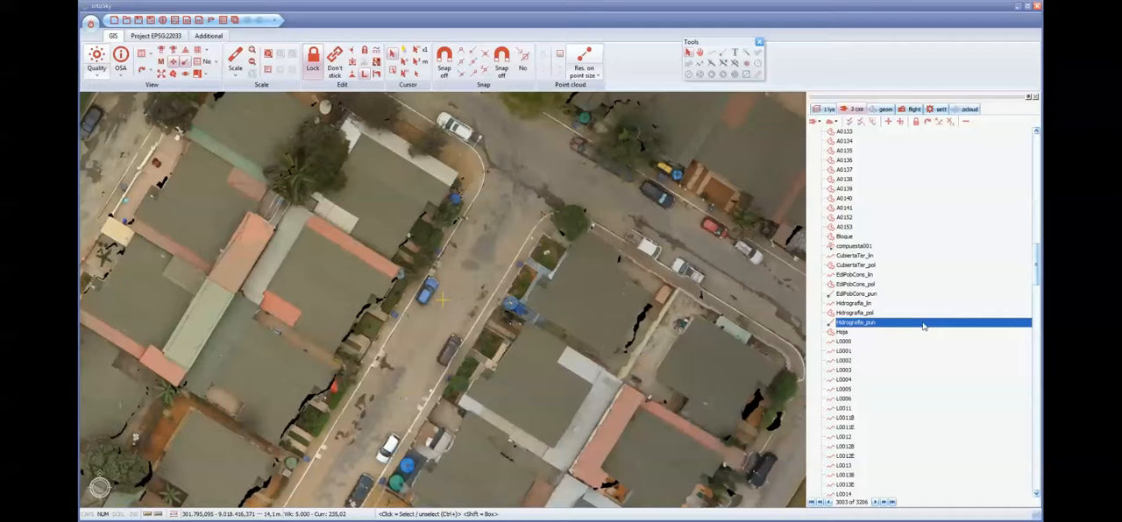
- Add the line feature classes L0000, L0027E and L0026E of the TrialCapture23029 database to the selection and bring them into the project
scroll(932, 292, down, 5)
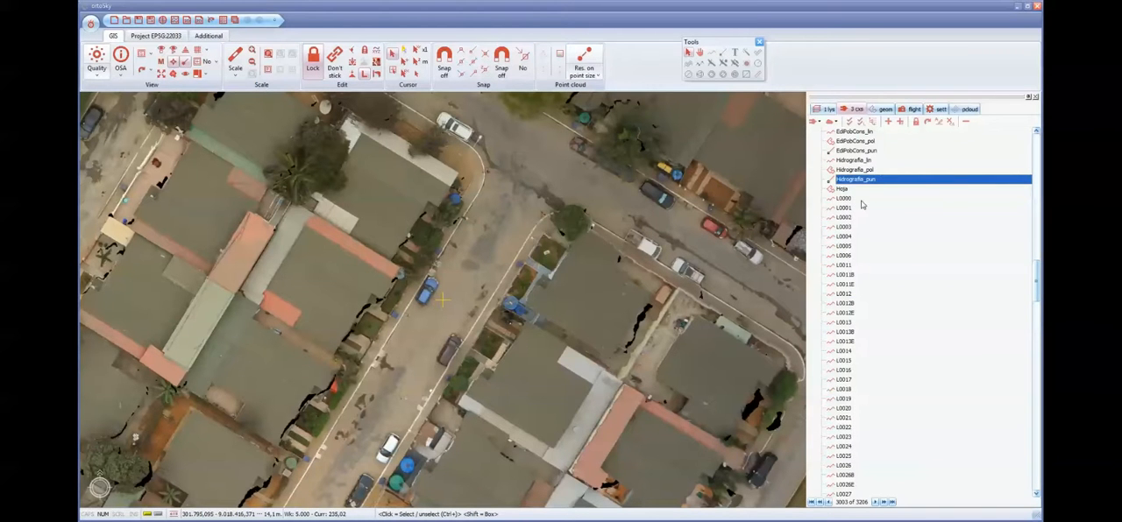
scroll(857, 205, up, 5)
scroll(856, 256, down, 3)
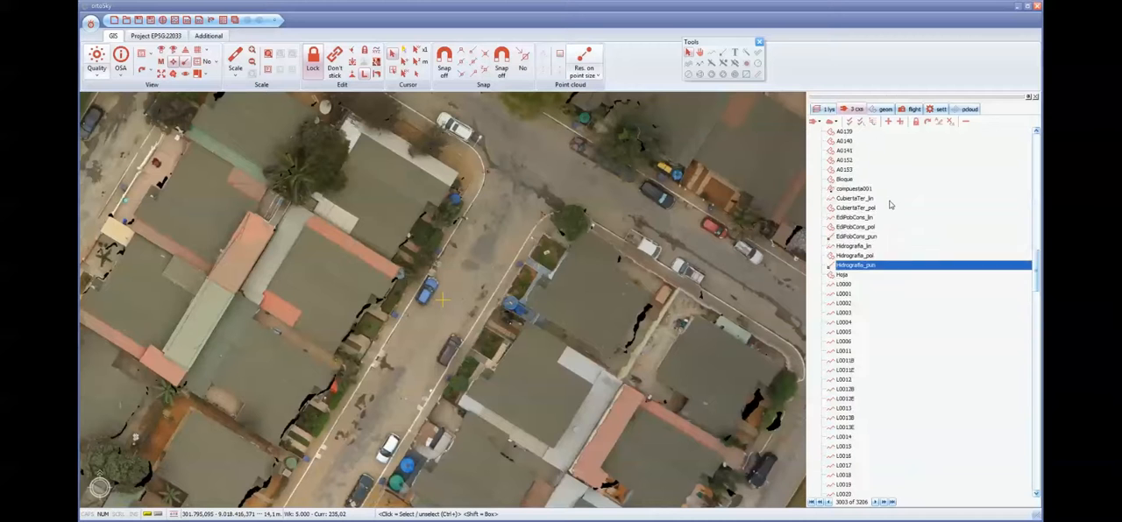
ctrl+click(857, 256)
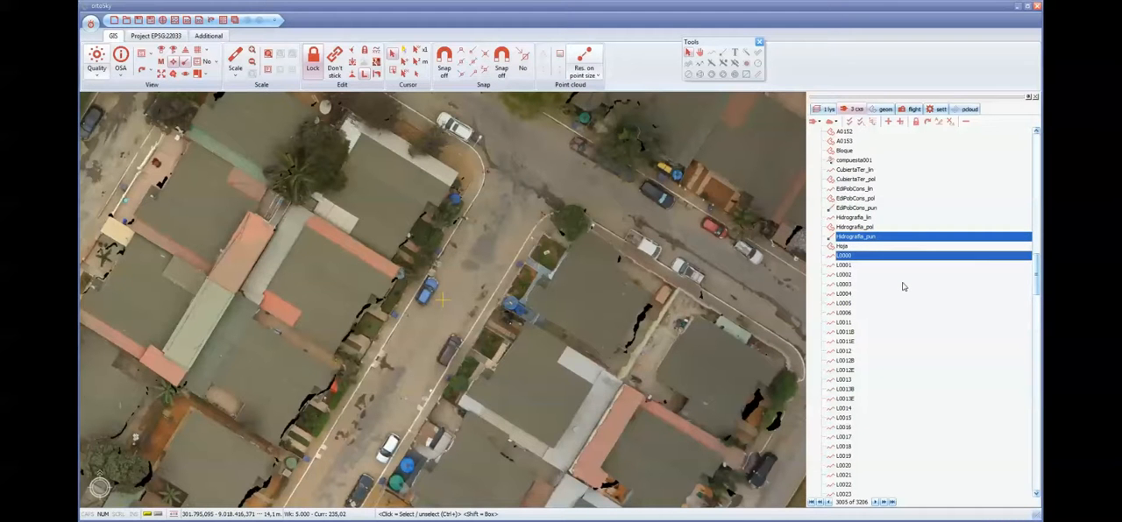
scroll(911, 296, down, 7)
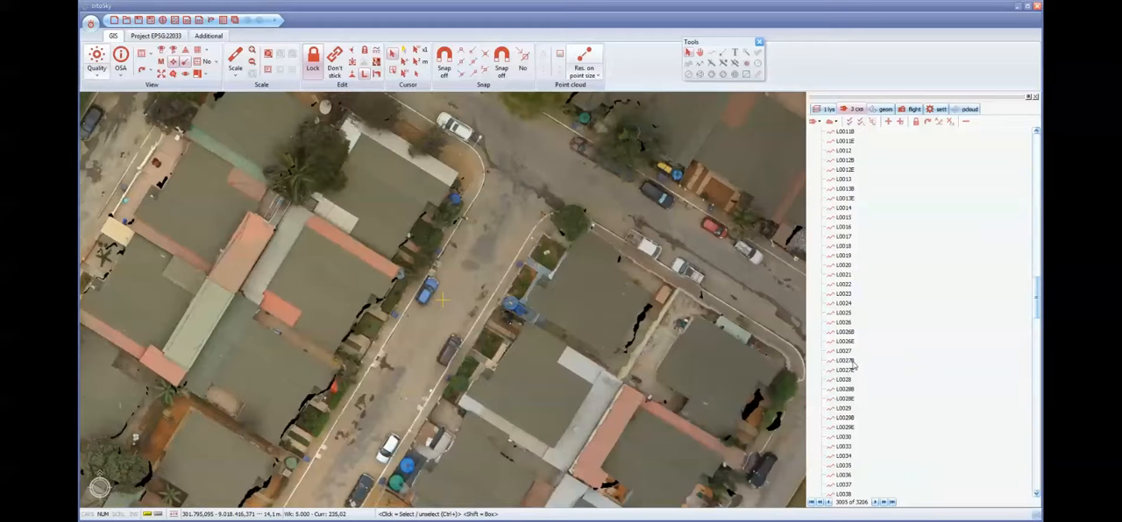
click(846, 372)
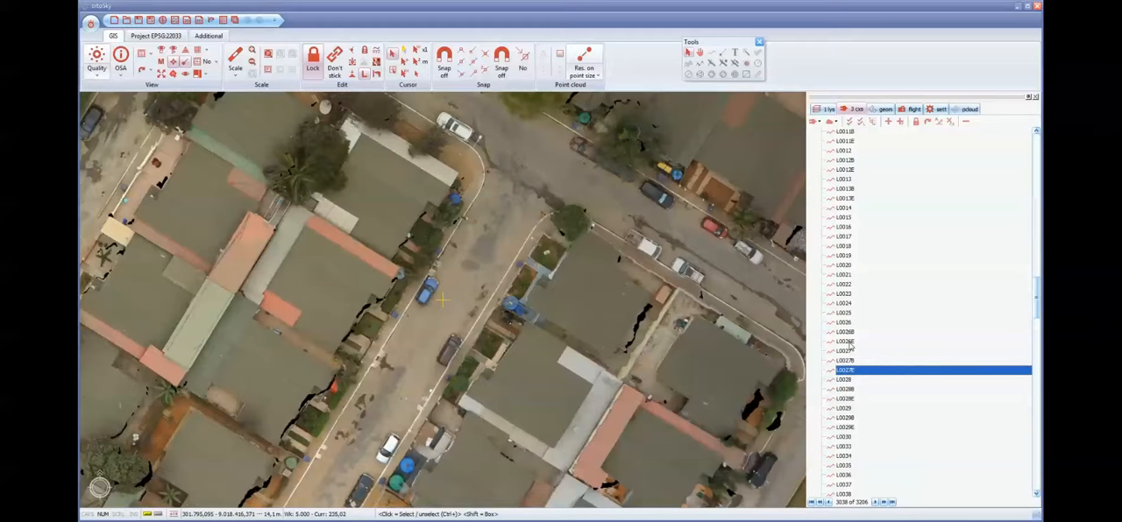
scroll(907, 309, up, 6)
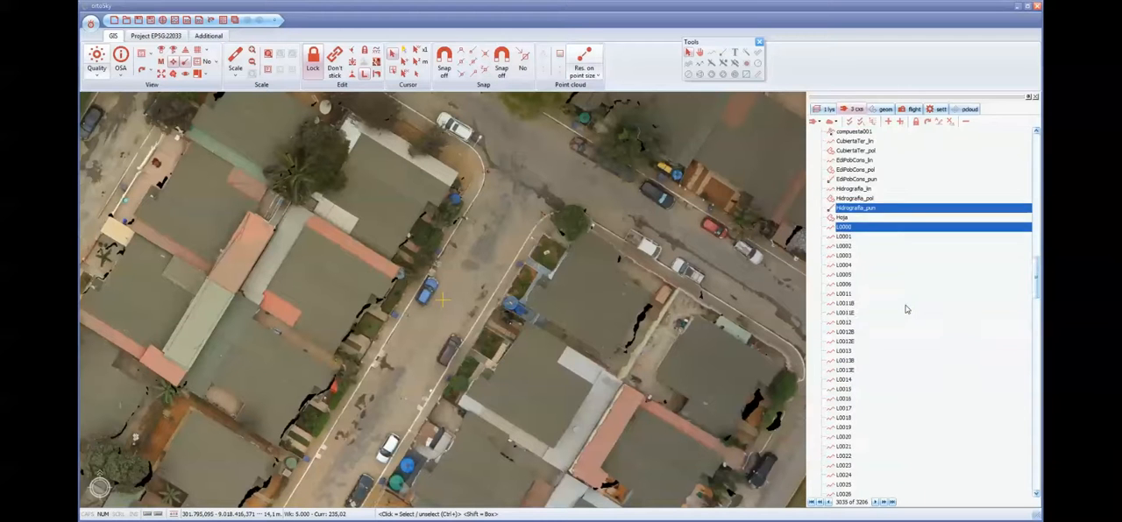
scroll(906, 308, down, 2)
scroll(904, 310, up, 2)
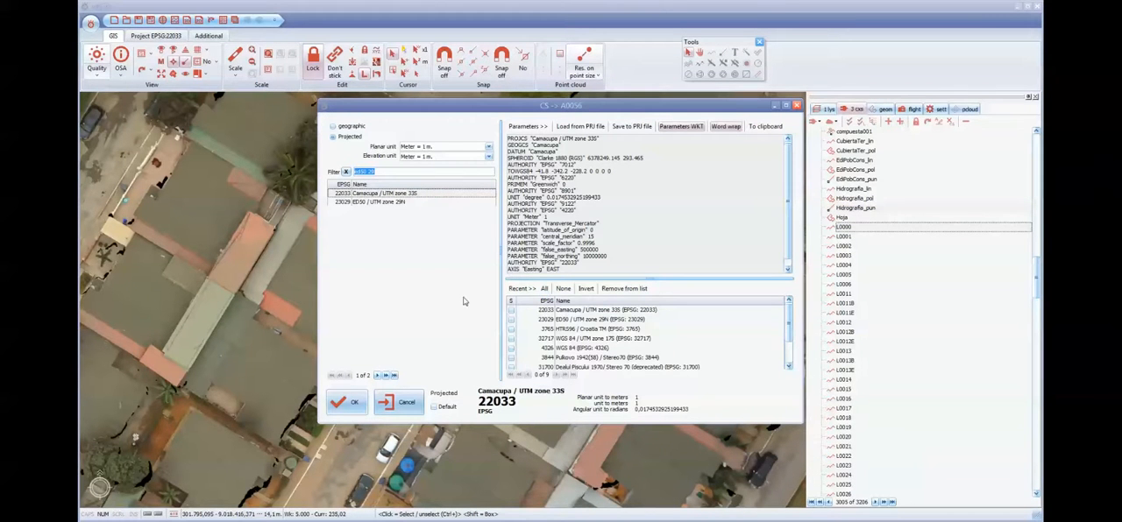
- Check the database file in the TrialData folder and assign ED50 / UTM zone 29N (EPSG 23029) as the default coordinate system
mouse_move(434, 521)
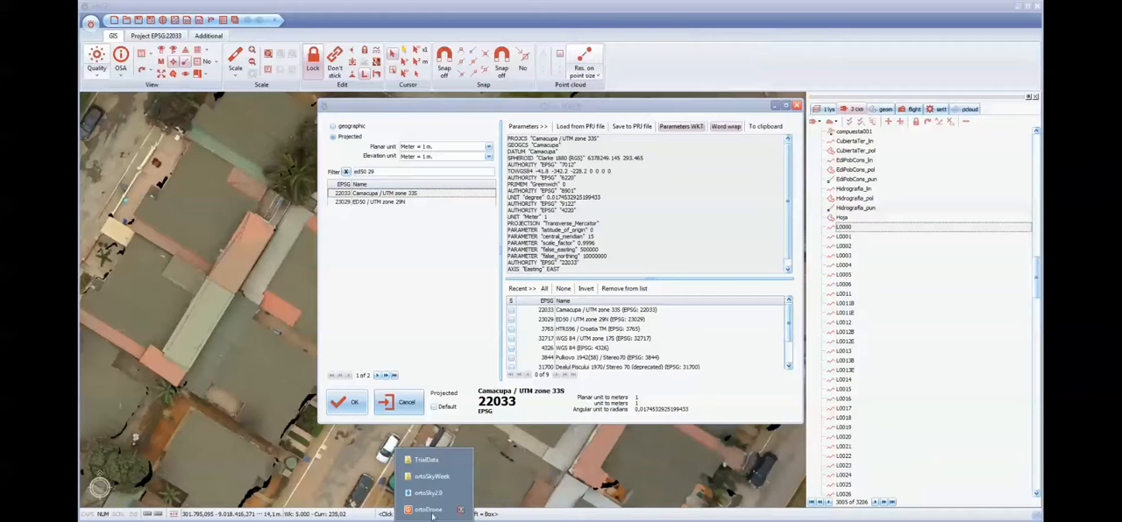
click(426, 460)
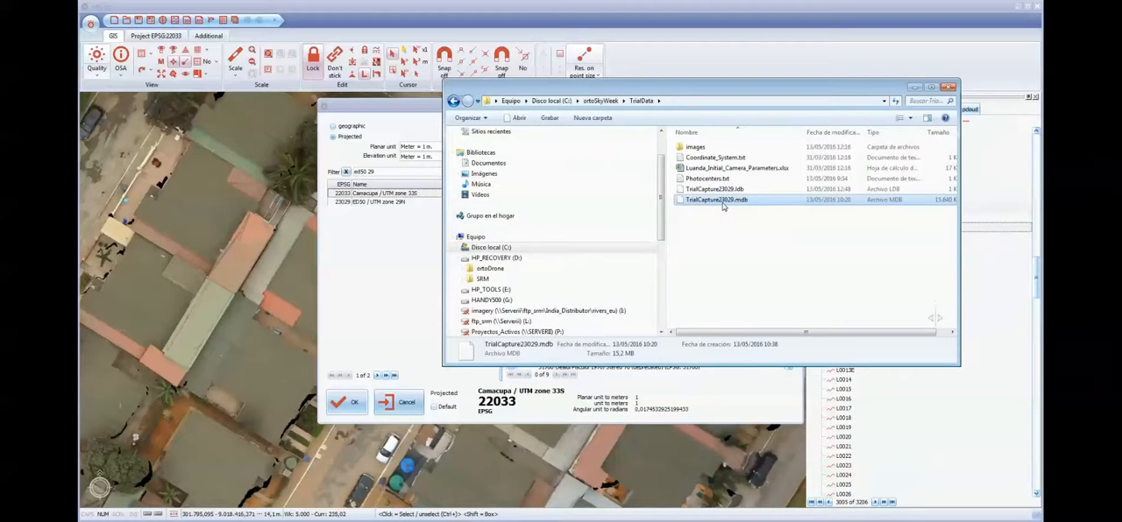
click(915, 88)
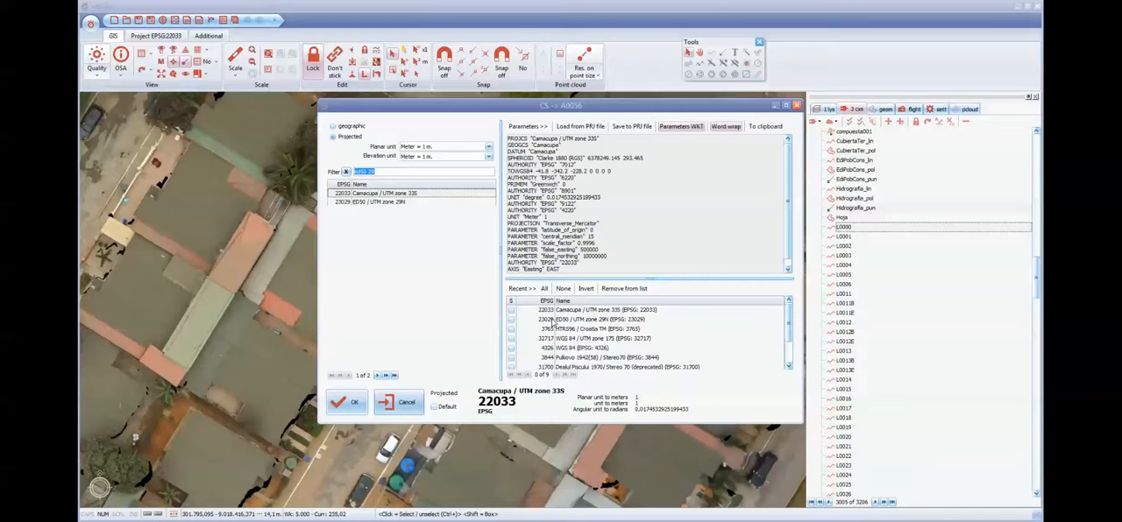
click(381, 172)
drag(381, 172, 348, 174)
text(23029)
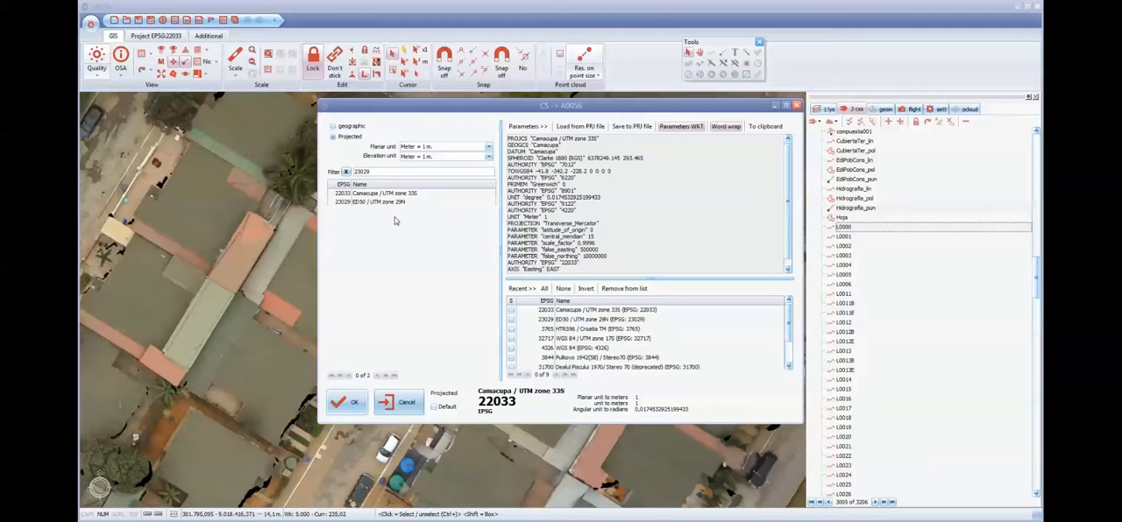
click(368, 202)
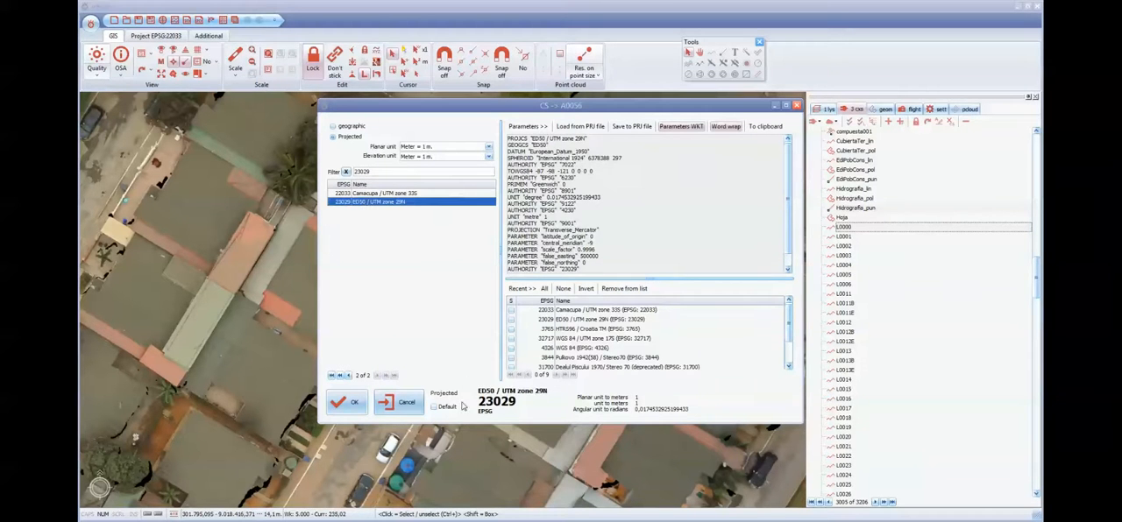
click(435, 407)
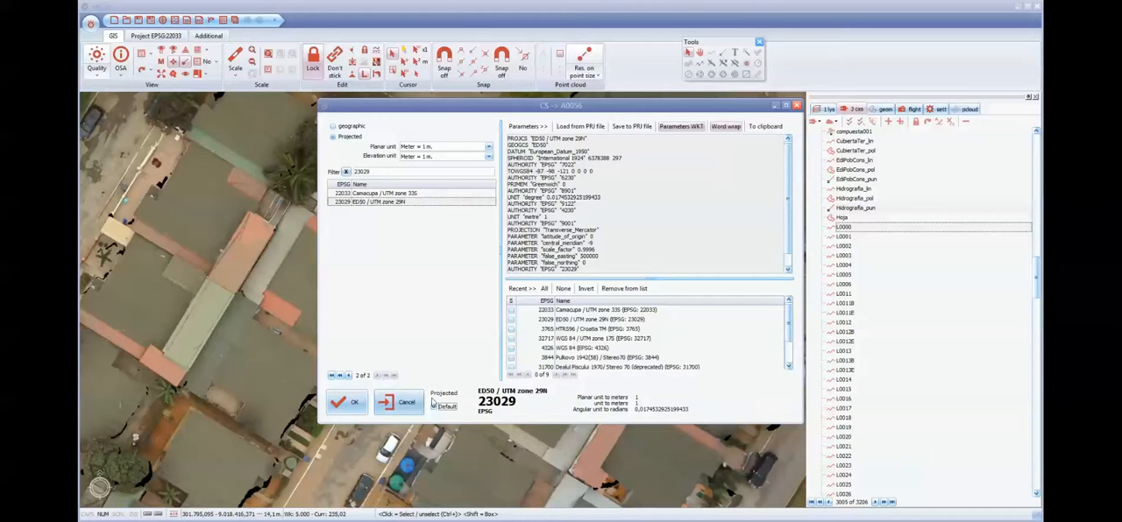
click(349, 404)
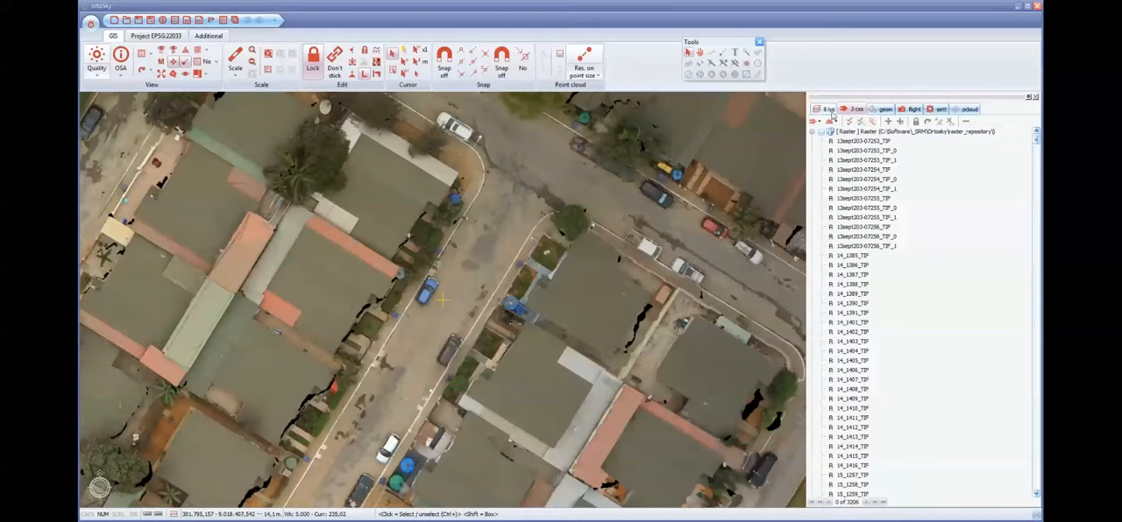
- Show the project layers, make A0057 active and digitize the narrow greenish roof between the houses as a closed four-corner polygon
click(830, 111)
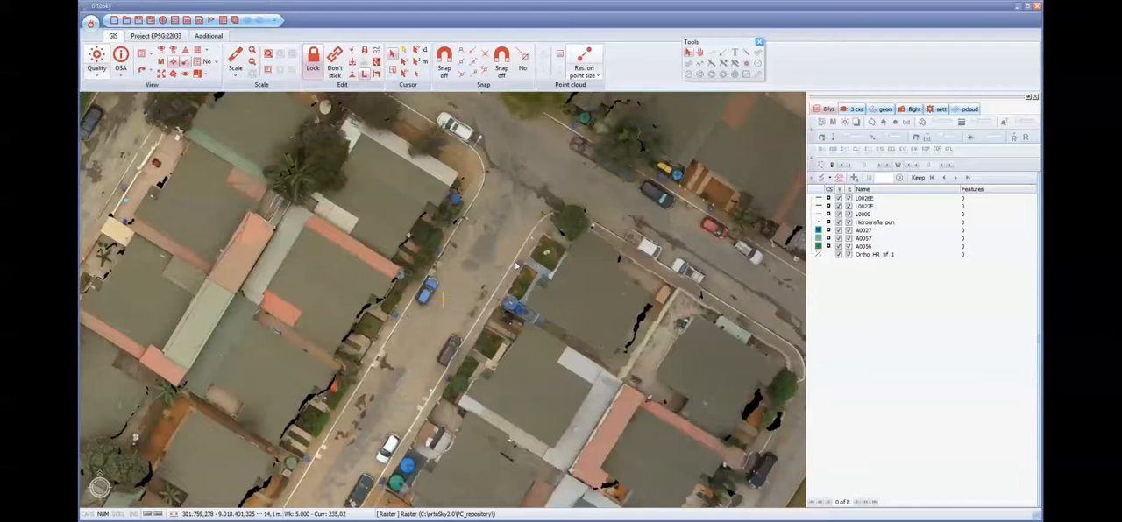
middle_drag(517, 265, 588, 178)
scroll(482, 273, up, 2)
scroll(481, 273, down, 1)
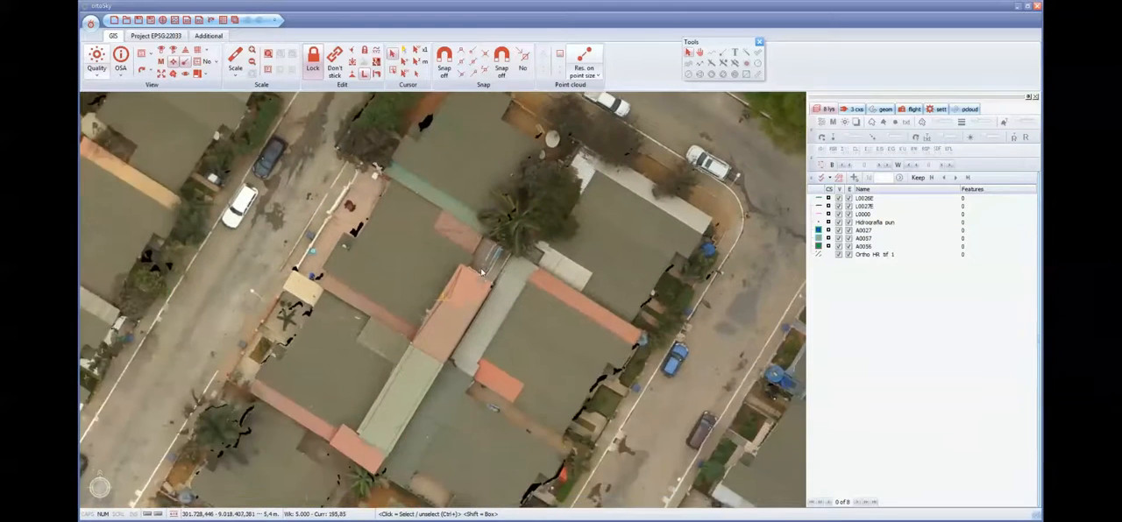
scroll(481, 272, up, 2)
middle_drag(481, 273, 515, 163)
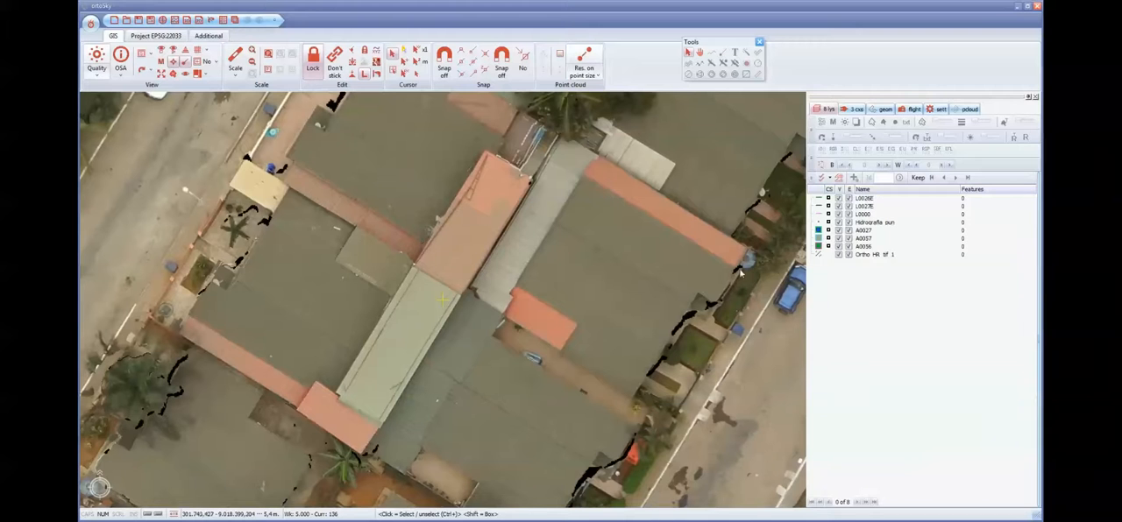
click(864, 238)
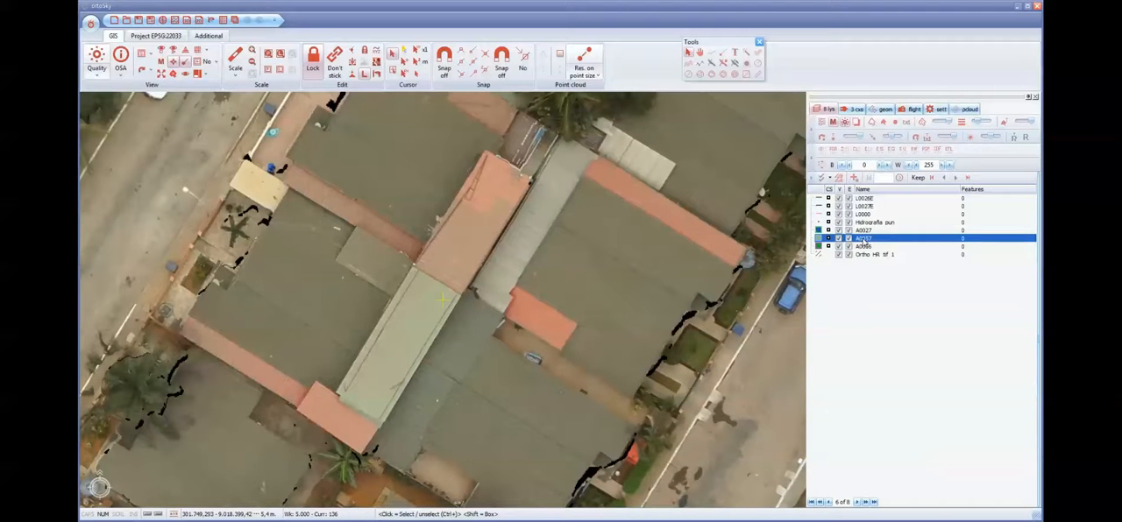
click(712, 53)
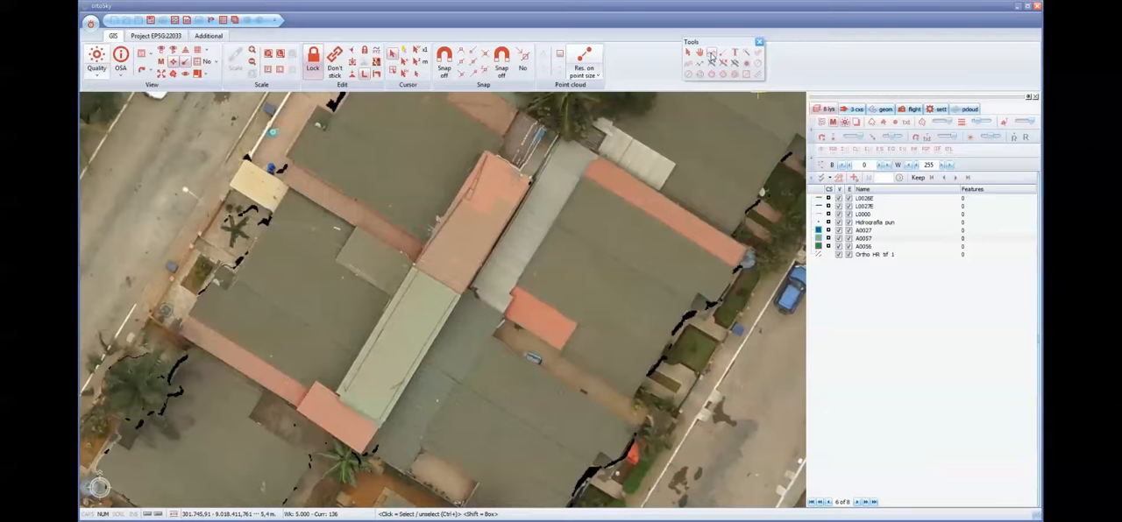
click(458, 298)
click(382, 423)
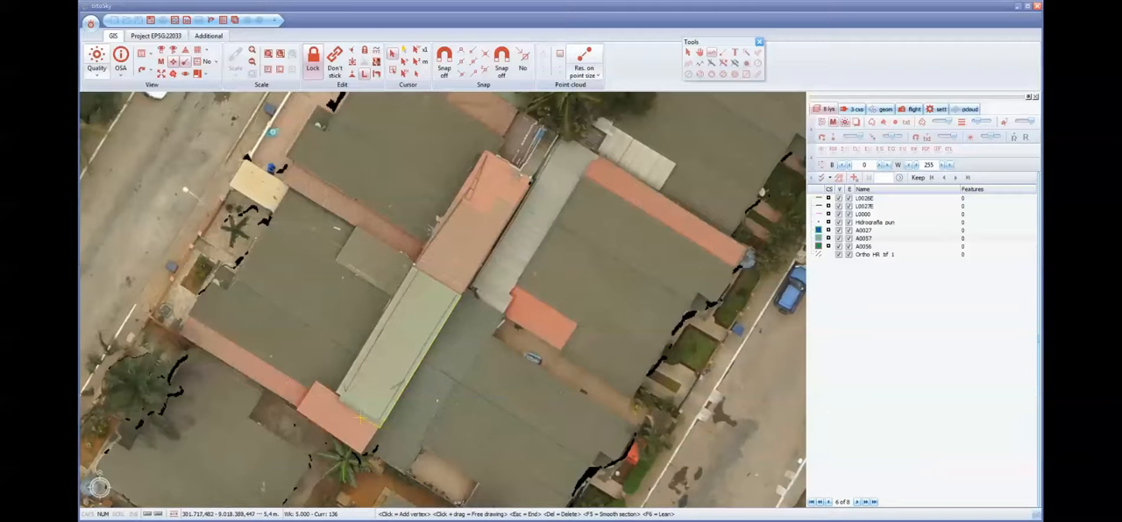
click(338, 397)
click(412, 265)
double_click(460, 295)
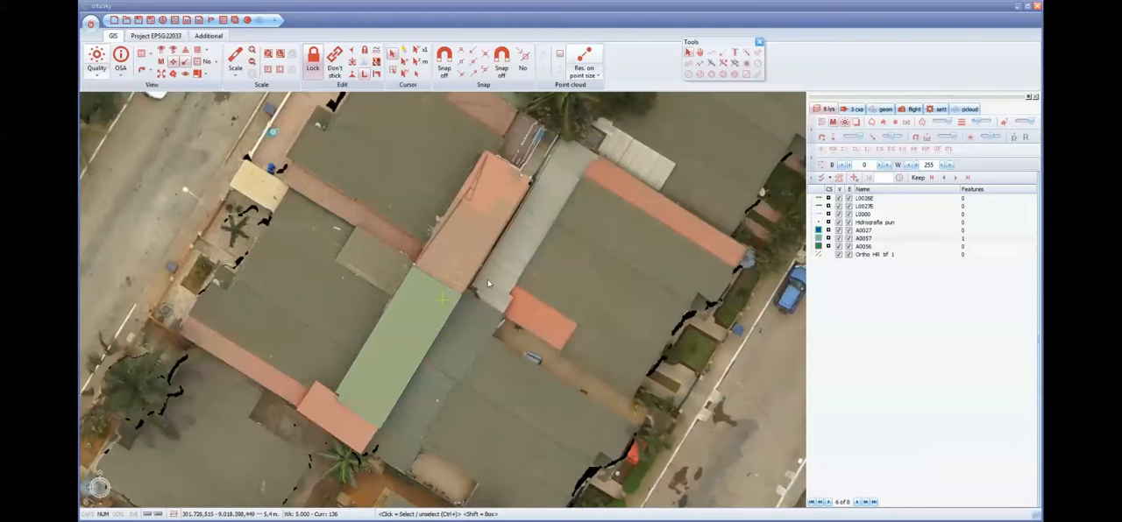
- Change the fill colour of layer A0057 to red
scroll(461, 322, down, 3)
scroll(460, 321, up, 3)
click(863, 238)
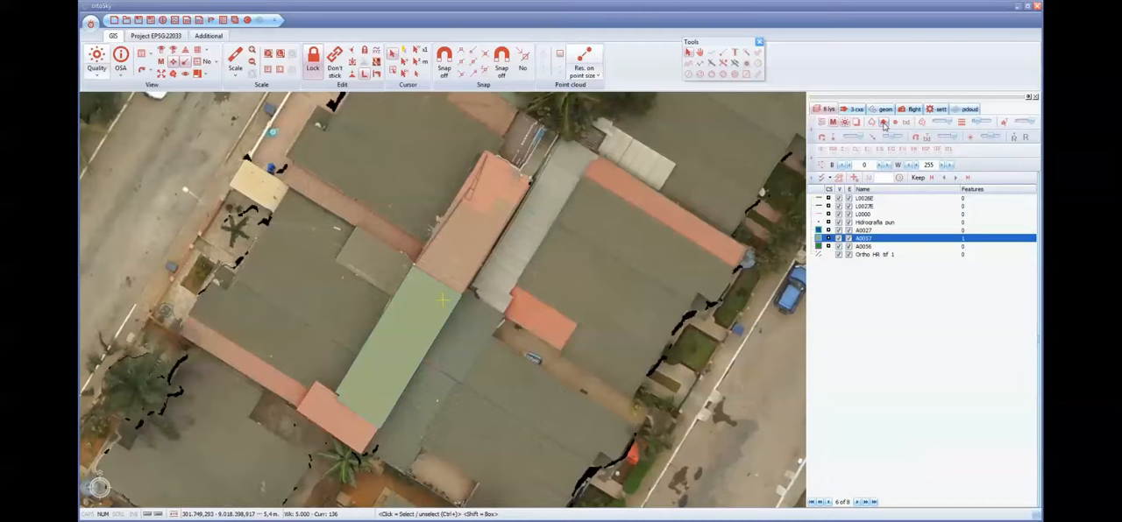
click(883, 124)
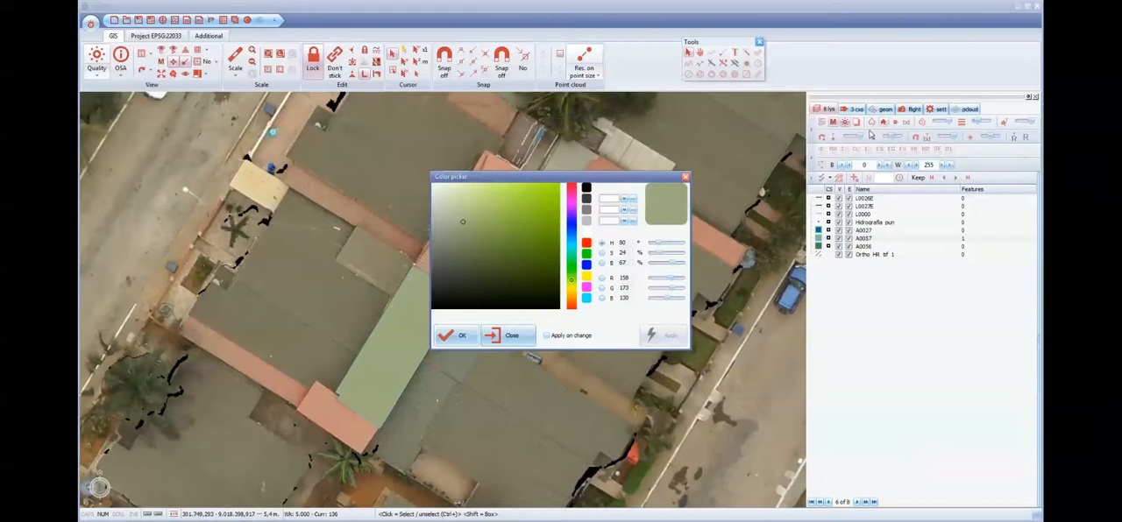
click(587, 244)
click(449, 336)
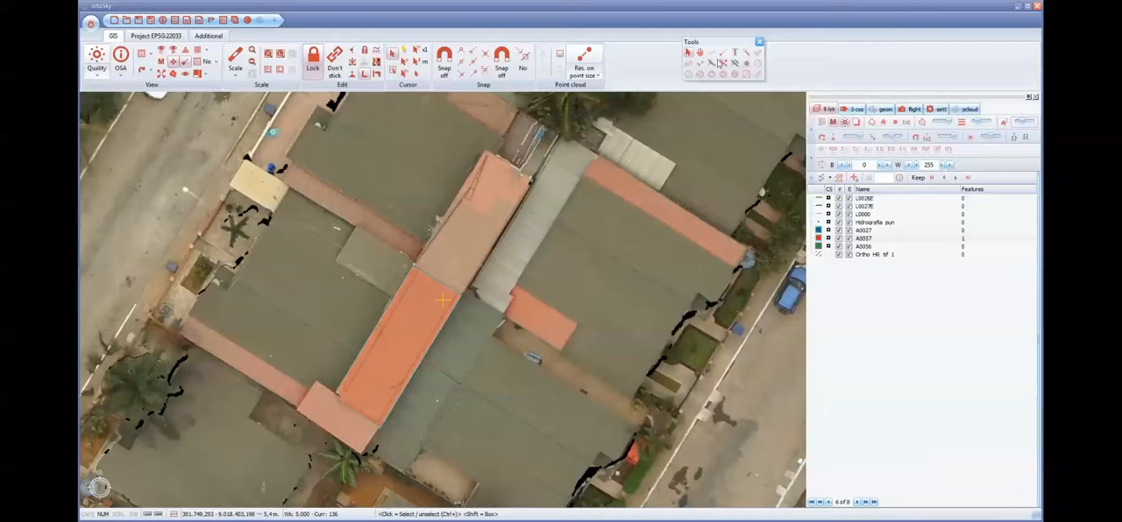
- Open the attributes of the digitized roof polygon and set IDIOMA to SPA (Español) and TIPO_0057 to MAR (Marquesina)
click(456, 308)
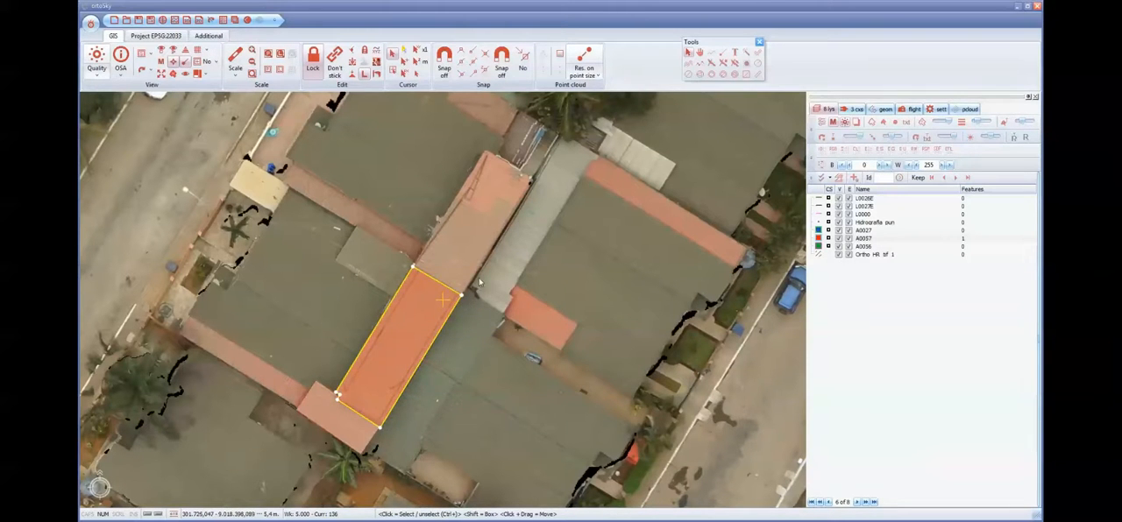
click(224, 20)
drag(263, 33, 254, 112)
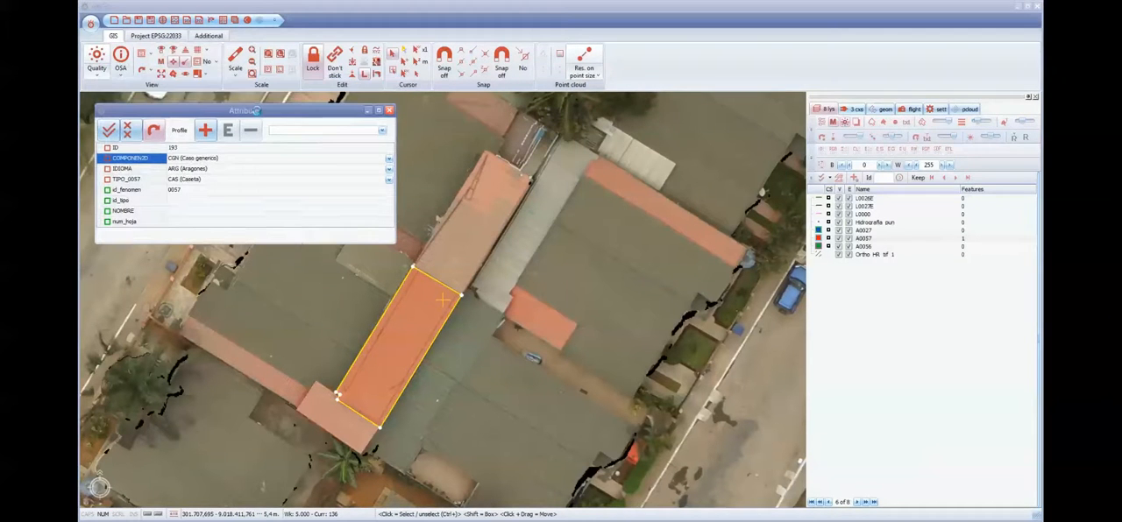
click(390, 169)
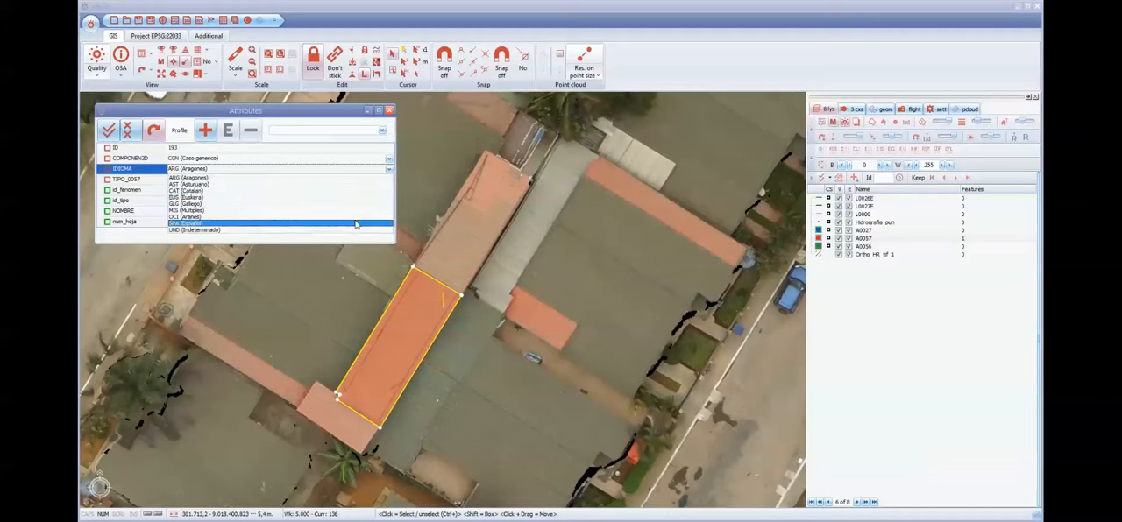
click(355, 223)
click(389, 181)
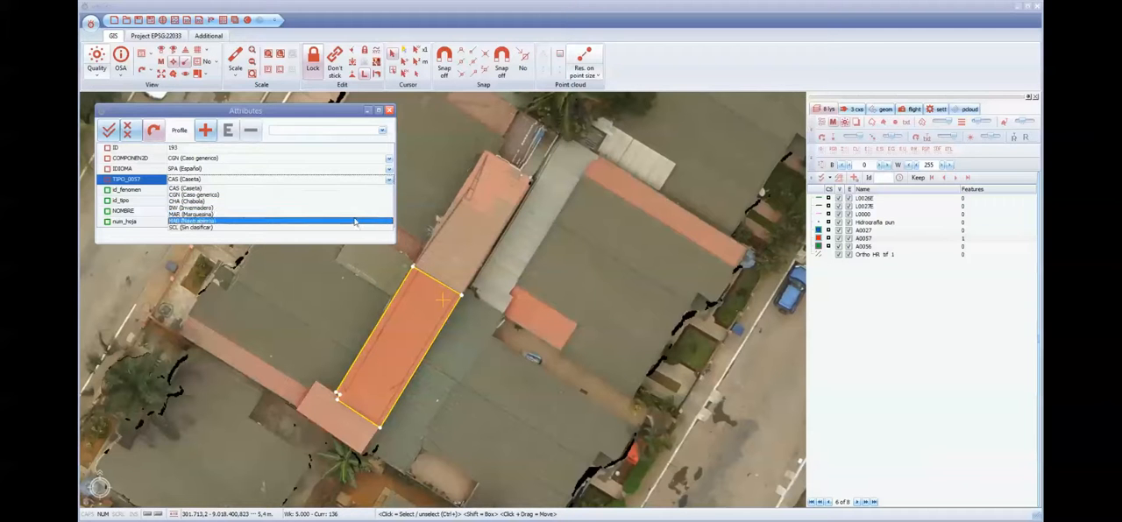
click(354, 216)
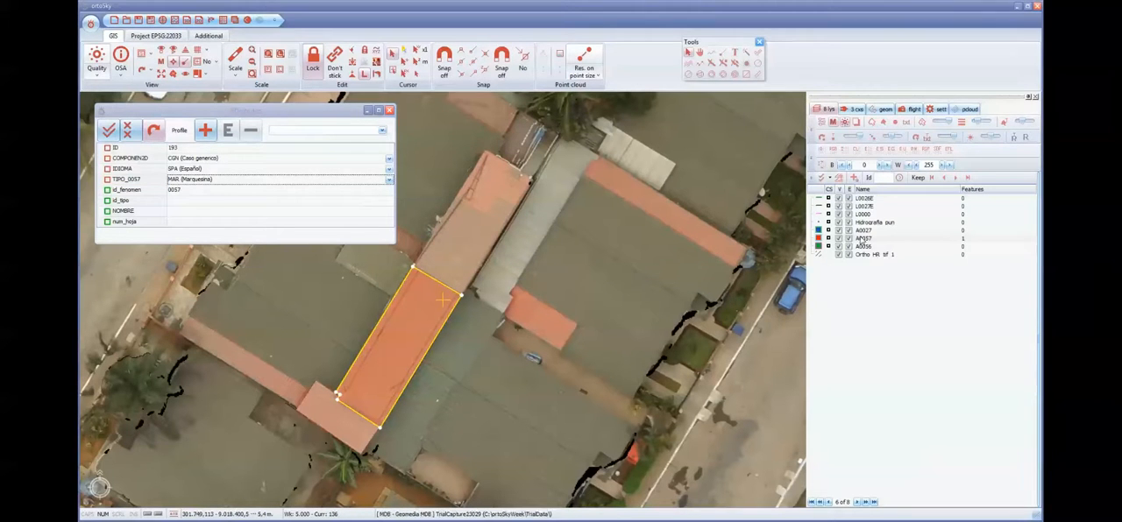
- Start a new A0057 outline and turn on 2D snapping with vertex snap
click(712, 54)
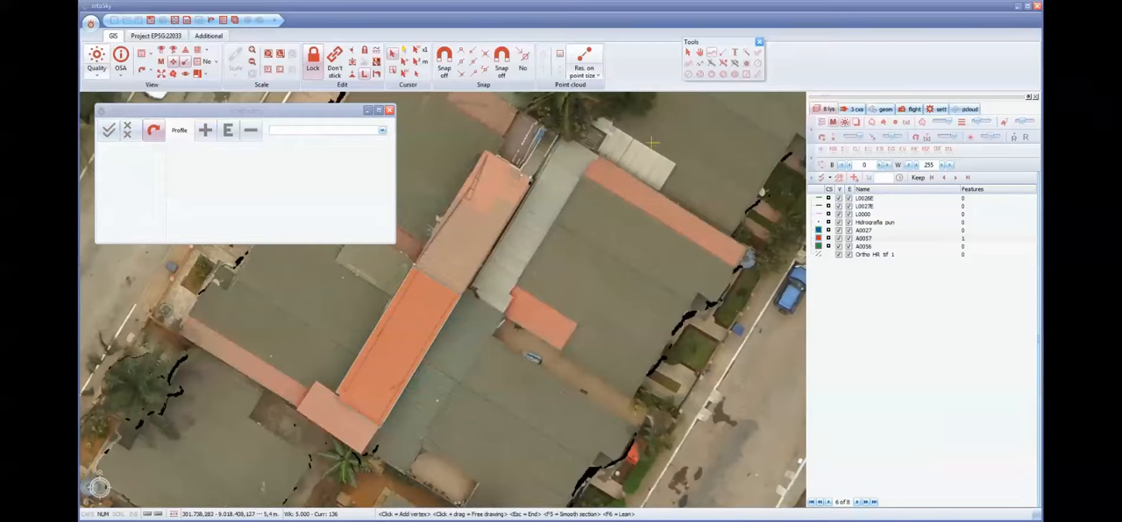
middle_drag(498, 284, 567, 308)
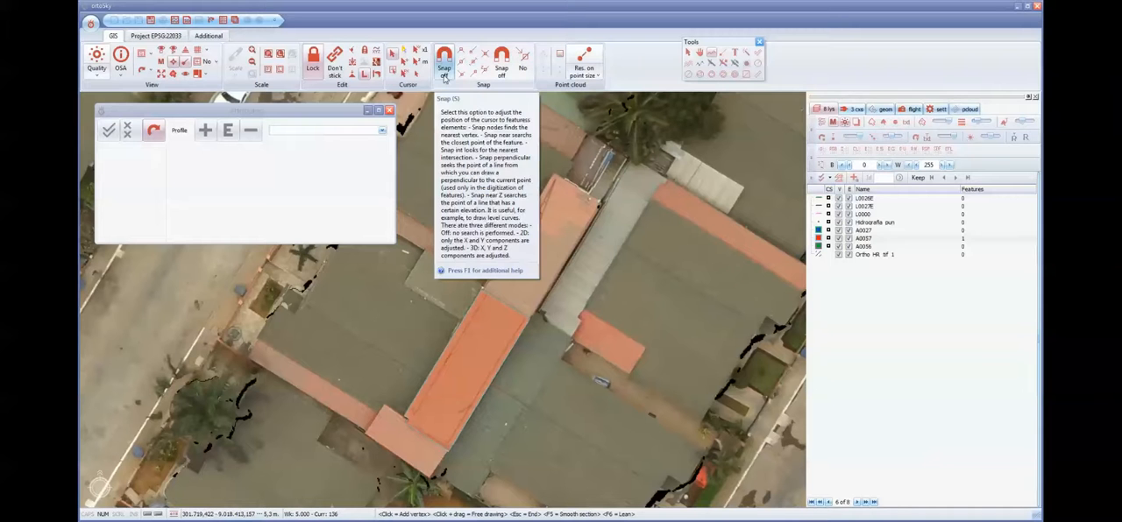
click(447, 75)
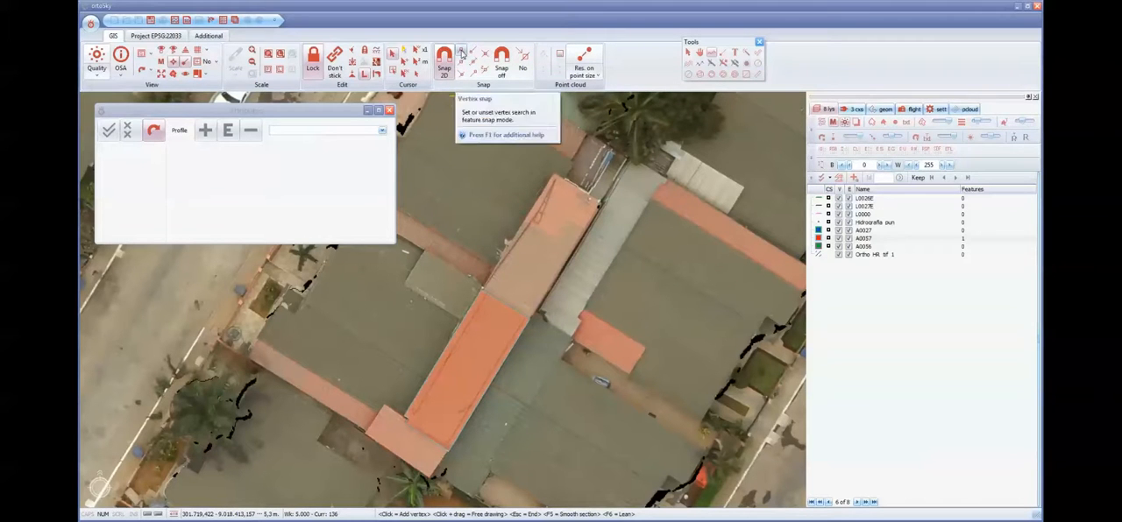
click(462, 52)
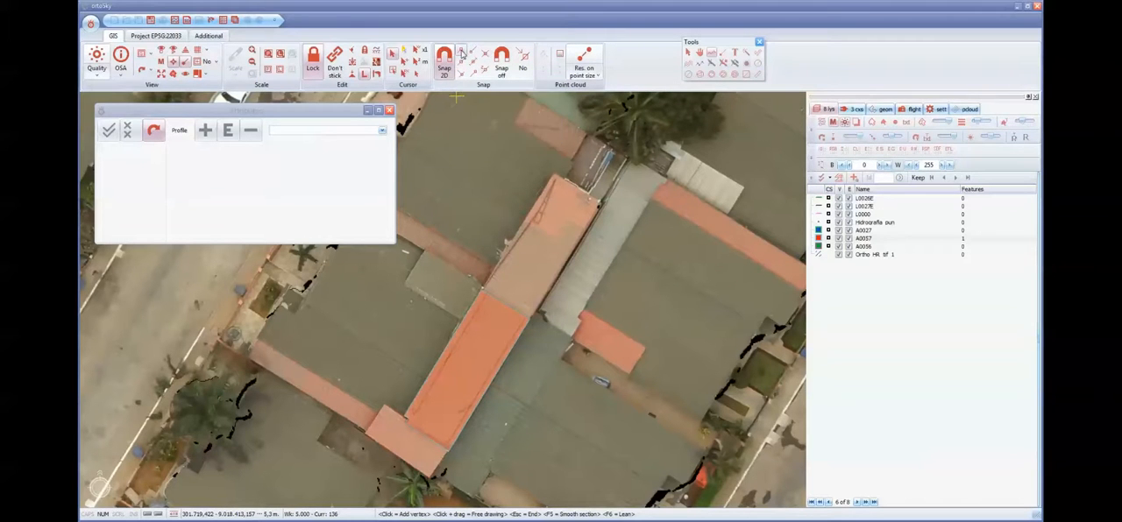
- Digitize the adjoining pinkish roof as a second A0057 polygon, snapping its shared edge to the first roof's corners
click(528, 316)
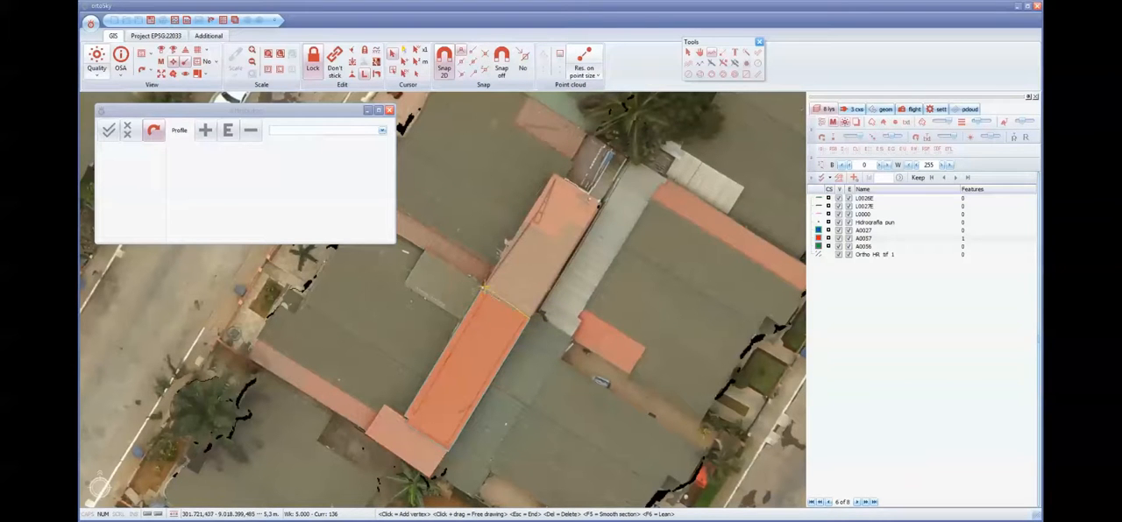
click(482, 287)
click(598, 202)
key(Escape)
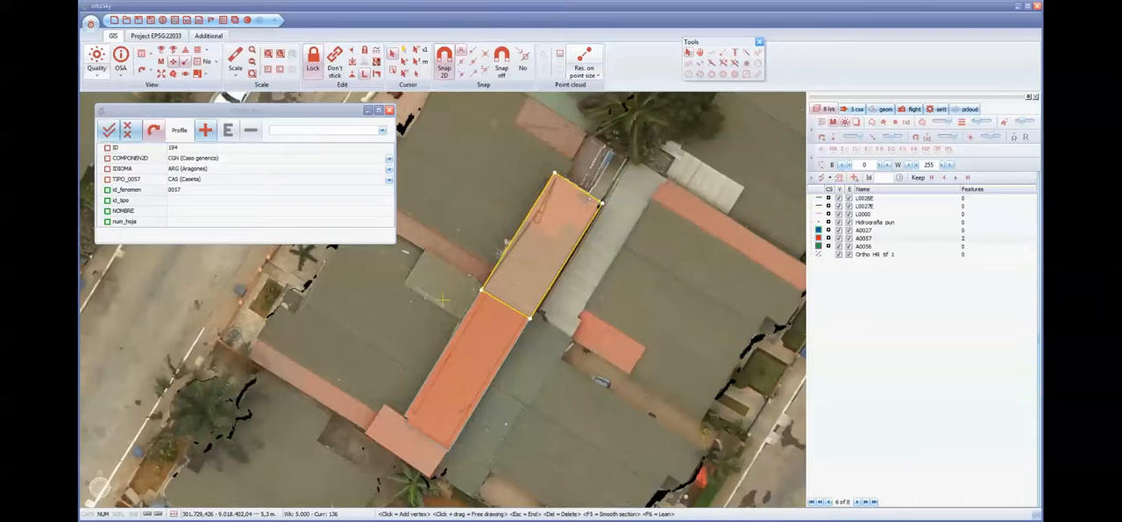
- Set IDIOMA to SPA (Español) for the second A0057 roof polygon and deselect it
click(389, 174)
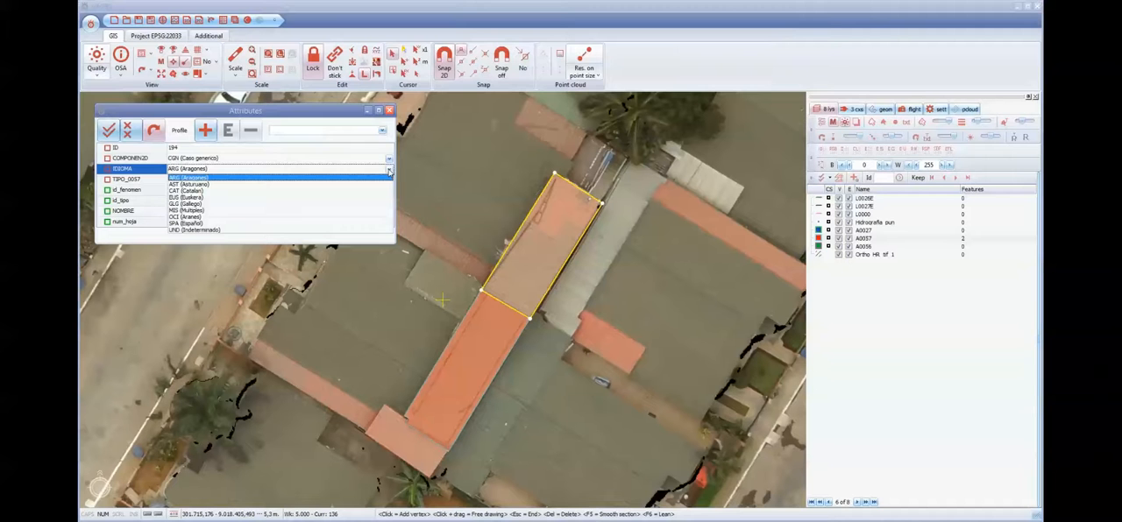
click(284, 226)
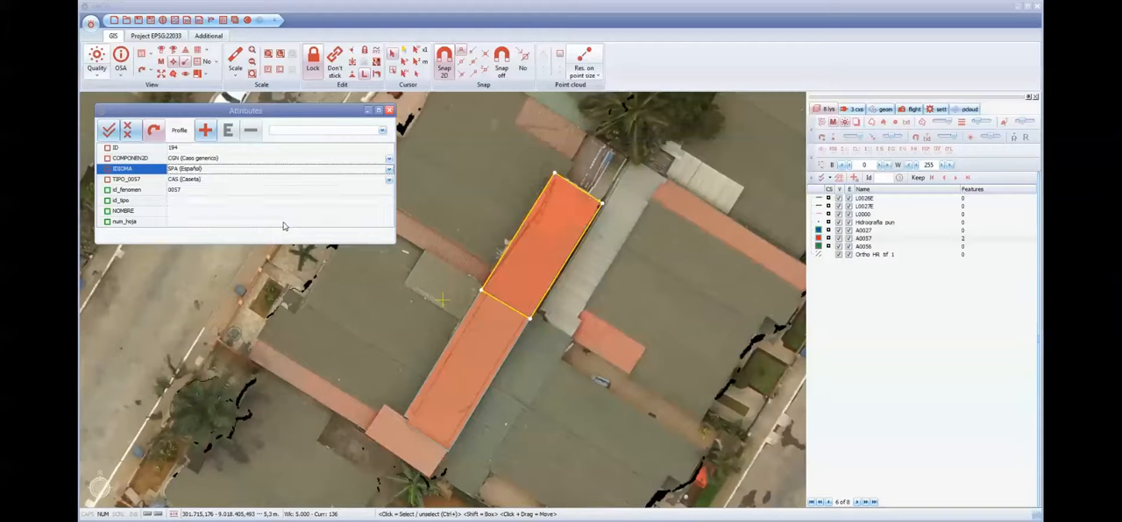
key(Escape)
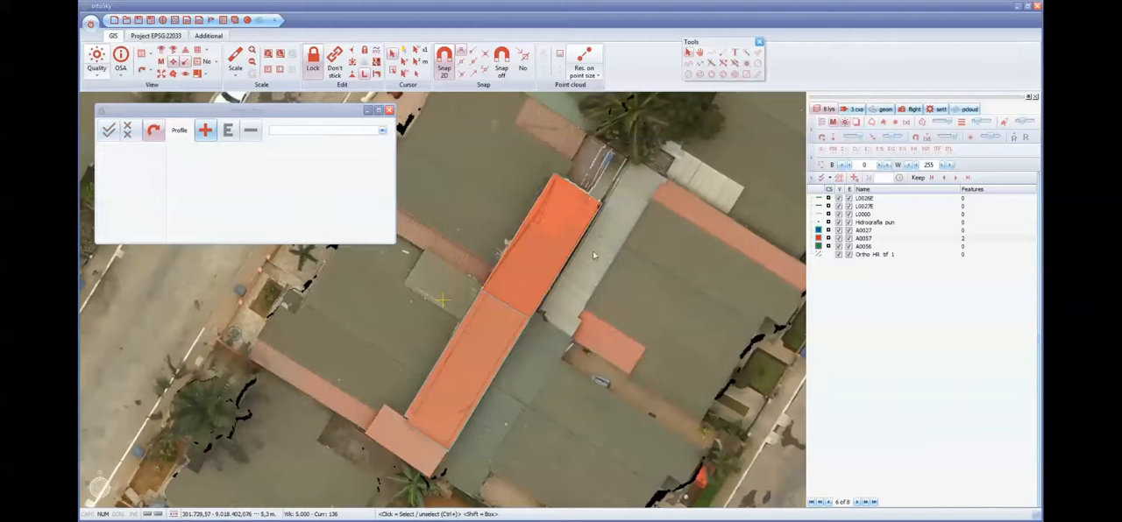
- Place a point on the Hidrografia pun layer along the kerb, just beside the small beige roof by the street
middle_drag(593, 255, 604, 253)
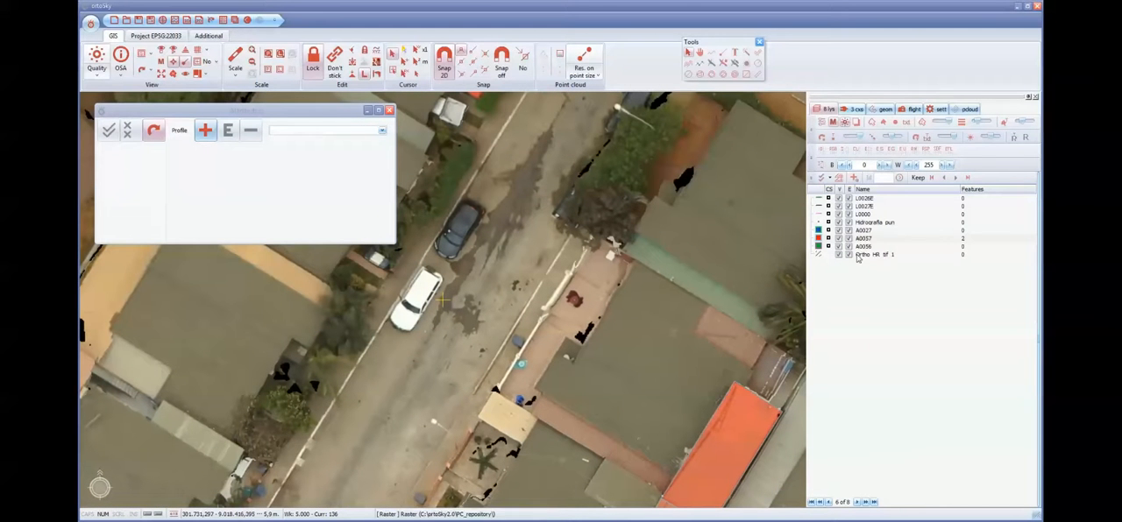
click(723, 55)
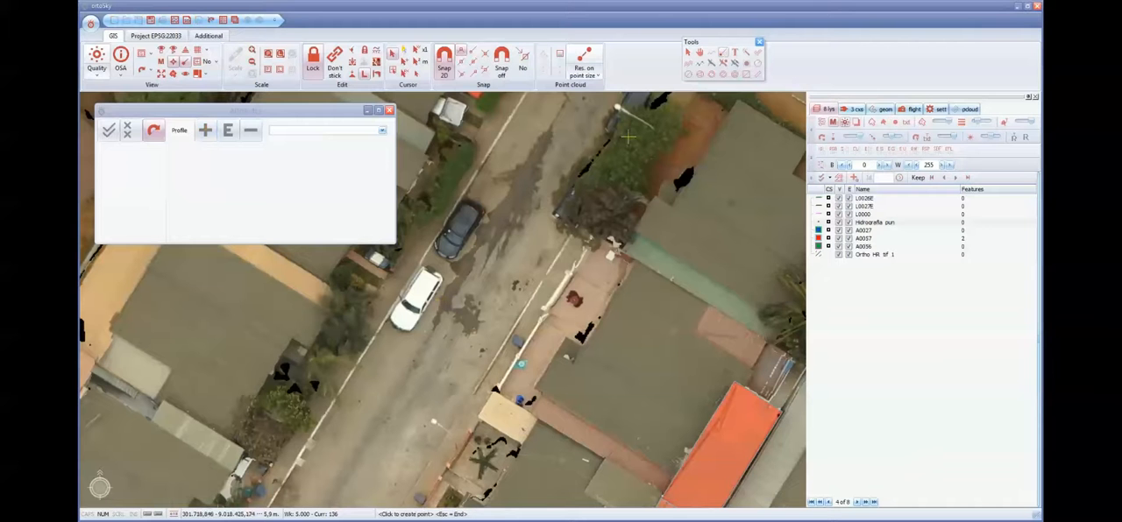
key(Down)
key(Down)
key(Down)
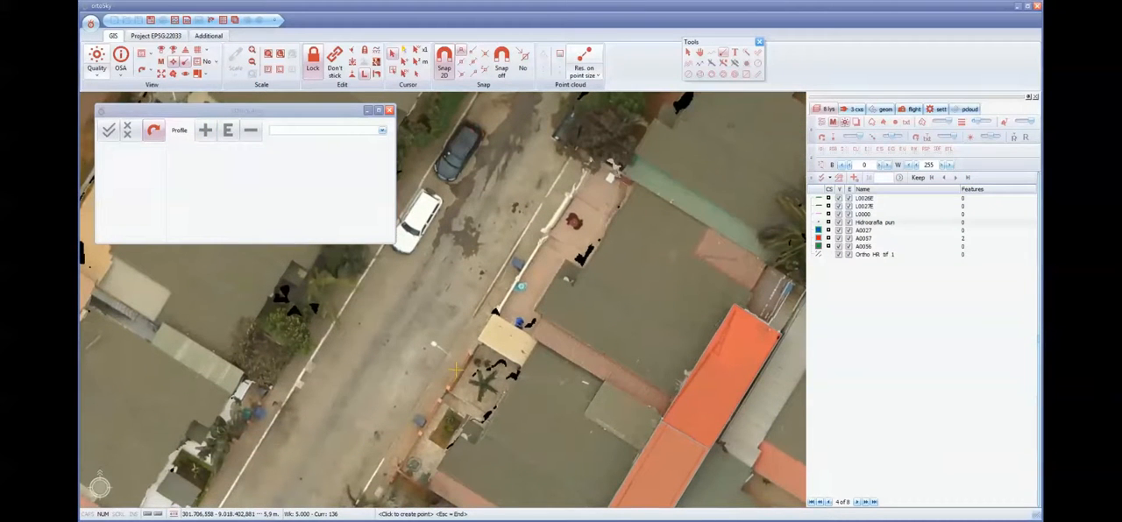
click(455, 370)
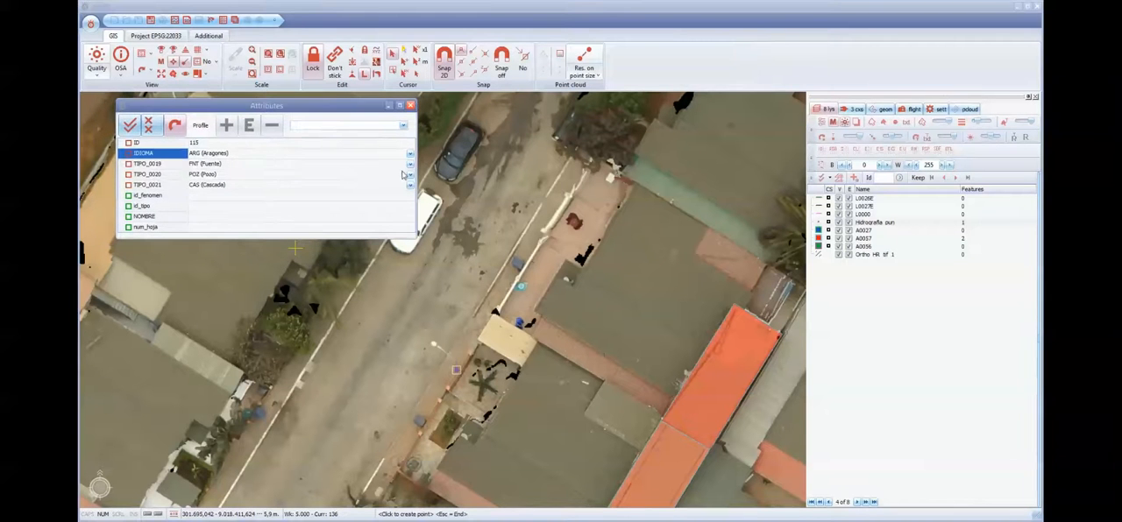
- Set TIPO_0019 and TIPO_0021 of the new point to SCL (Sin clasificar)
click(410, 165)
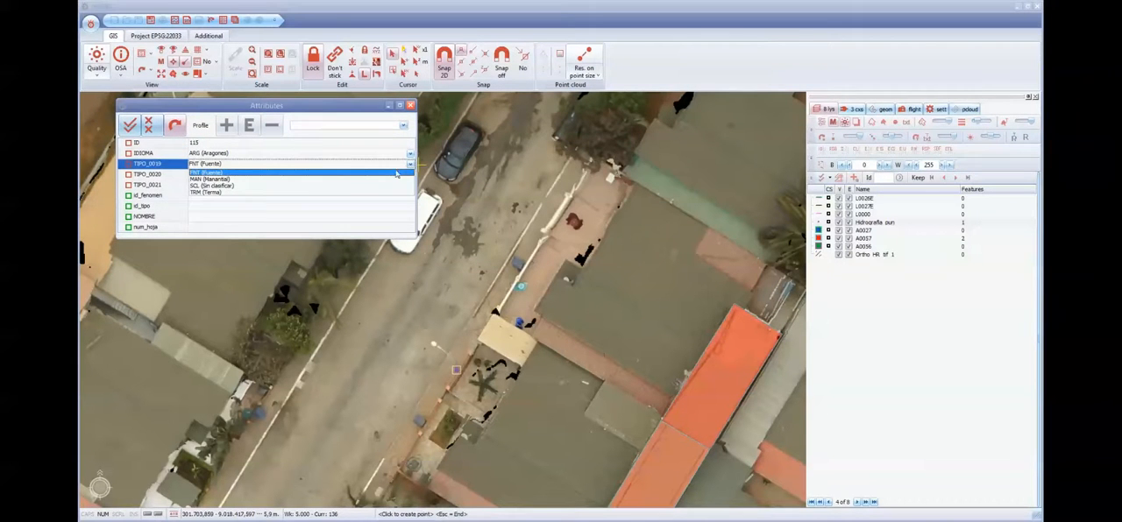
click(318, 187)
click(409, 185)
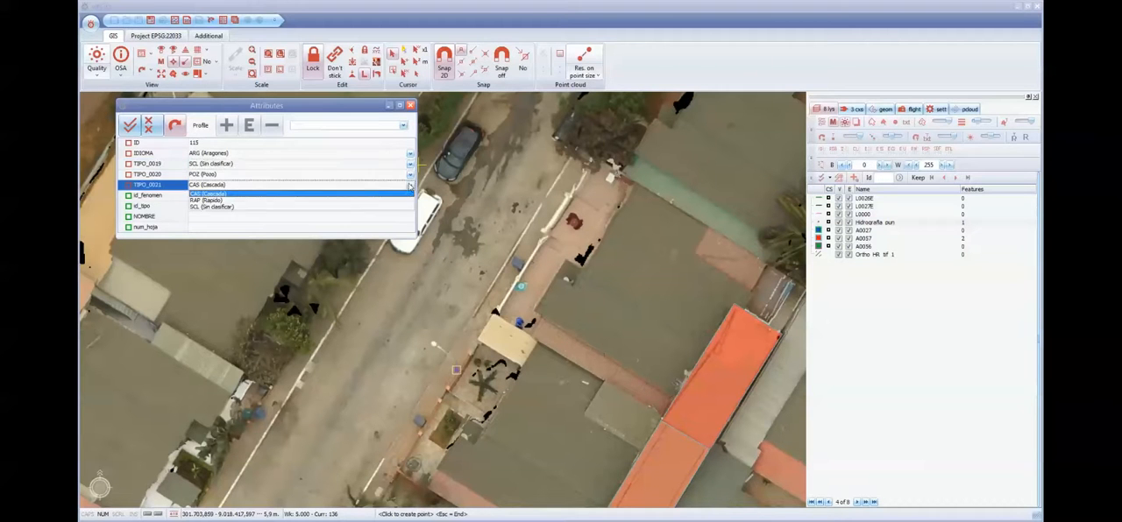
click(285, 207)
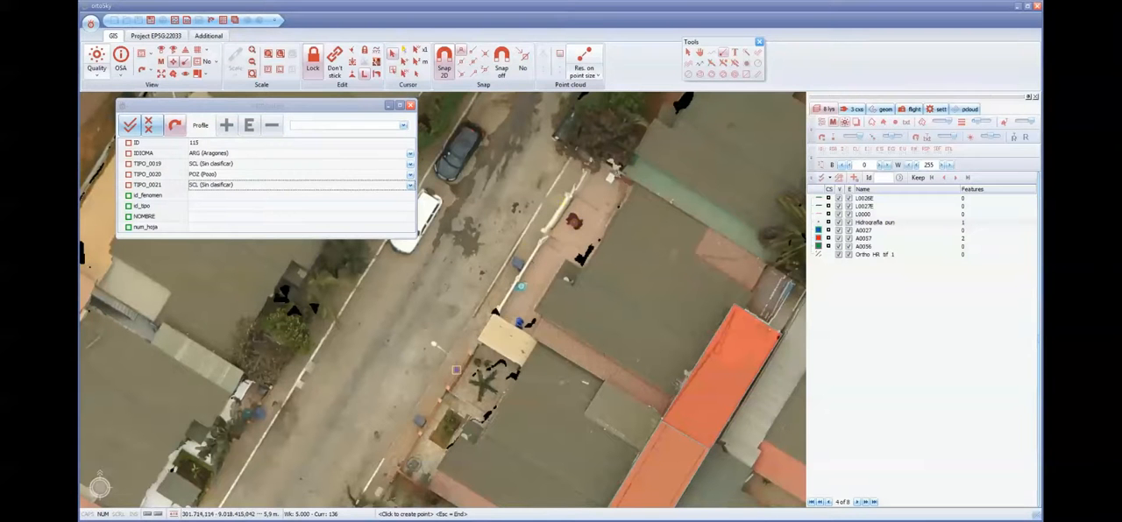
- Place a second Hidrografia pun point at the block's rounded northern street corner, beside the parked pickup truck
middle_drag(506, 251, 529, 383)
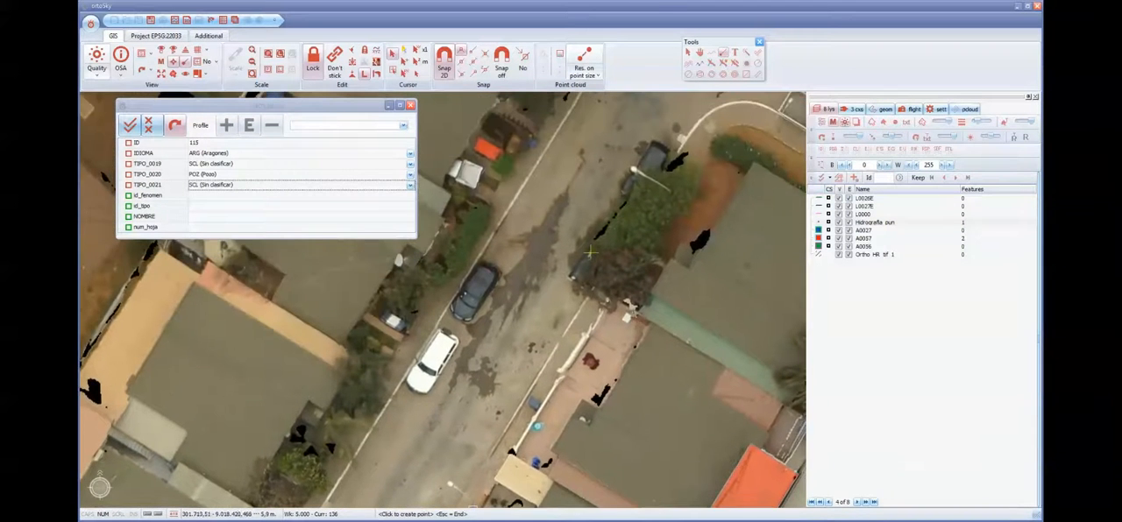
middle_drag(644, 194, 578, 324)
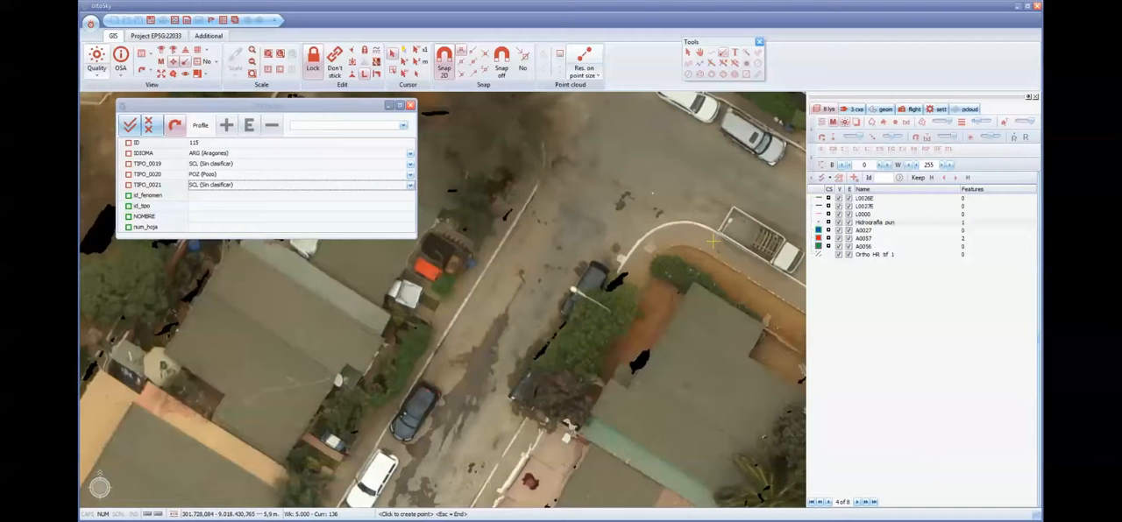
click(714, 241)
middle_drag(695, 271, 636, 262)
mouse_move(709, 294)
middle_down()
mouse_move(676, 262)
mouse_move(653, 215)
middle_up()
middle_drag(689, 273, 754, 318)
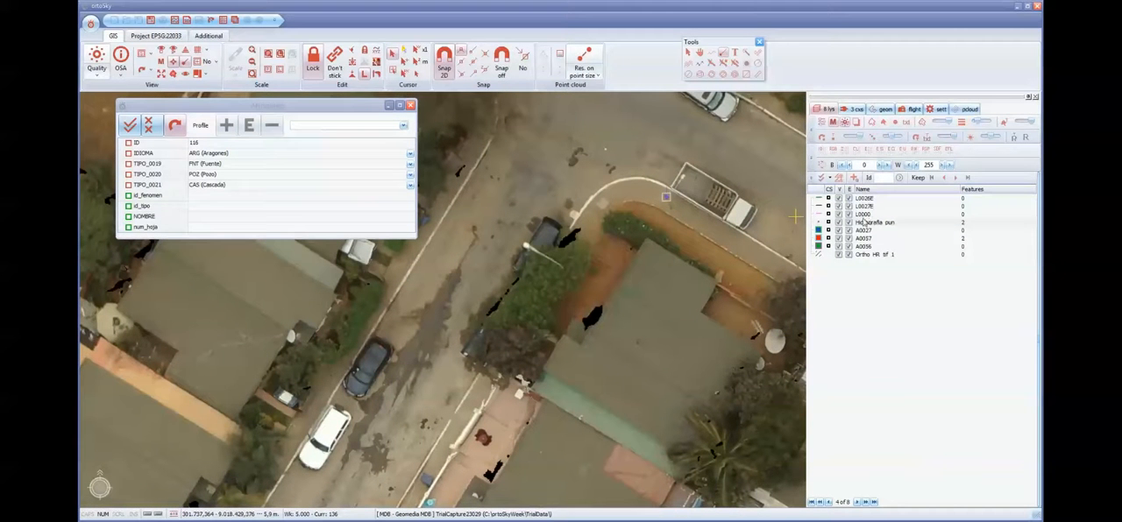
- Make L0000 the active layer and start a line at the block's southwest rounded corner, following the western kerb northeast
click(864, 214)
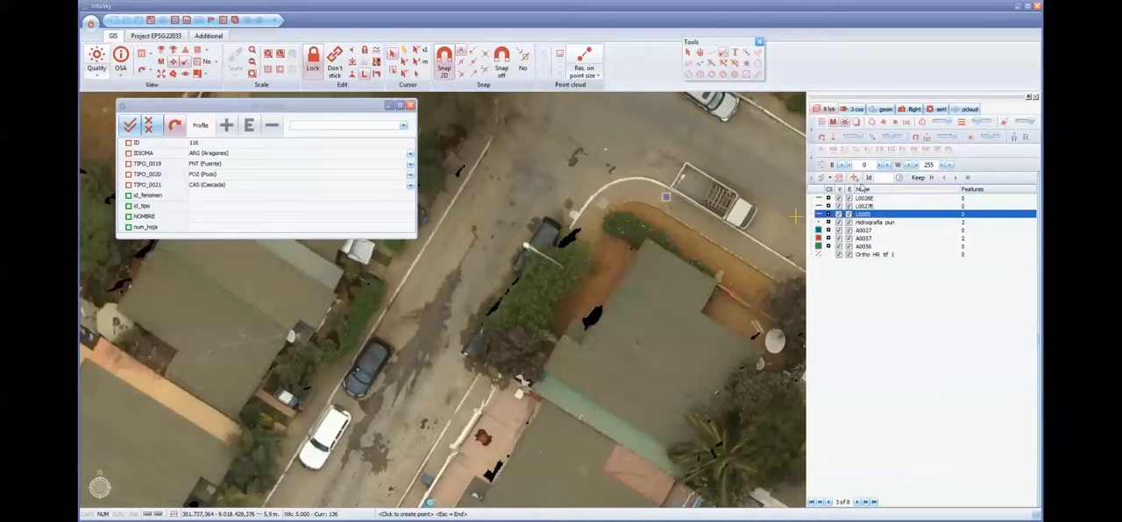
click(715, 55)
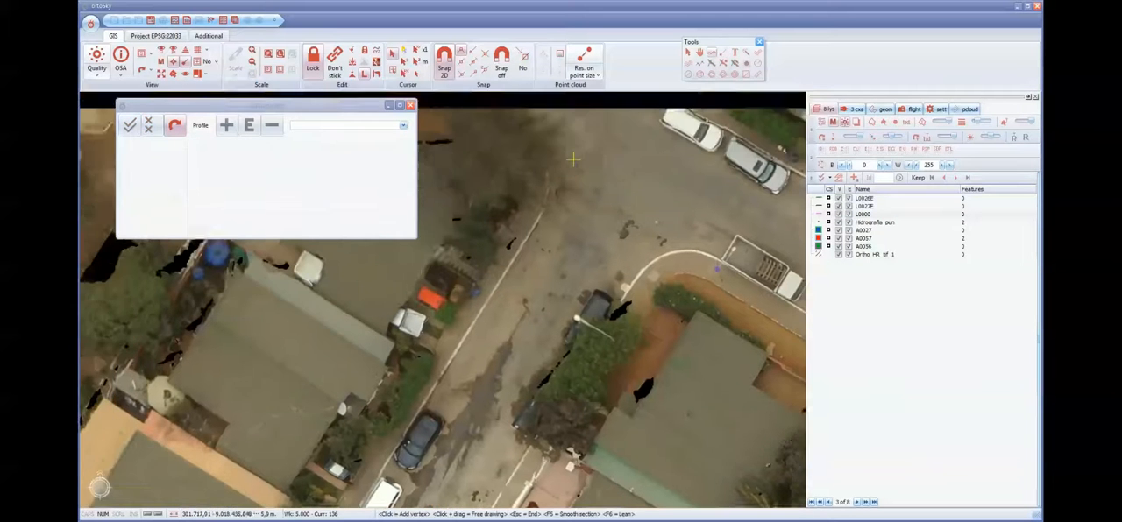
middle_drag(661, 227, 542, 170)
middle_drag(593, 247, 541, 295)
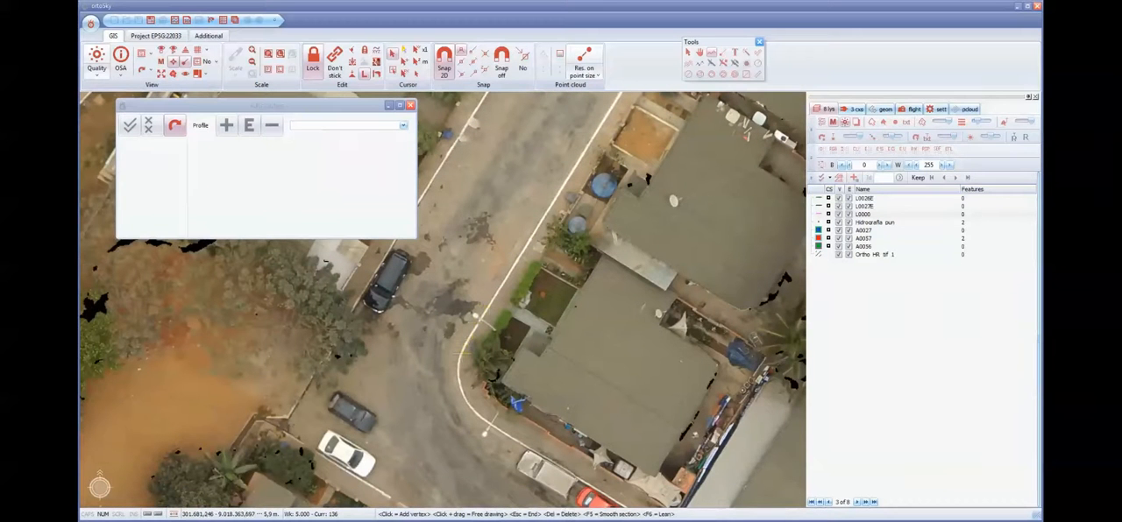
middle_drag(474, 313, 459, 356)
middle_drag(576, 159, 480, 377)
click(226, 126)
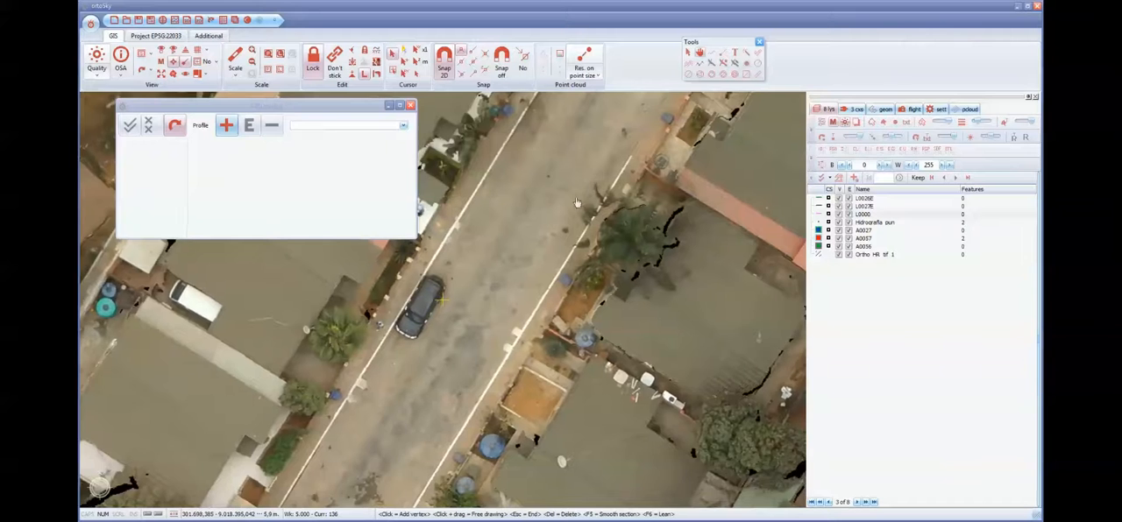
middle_drag(607, 185, 500, 305)
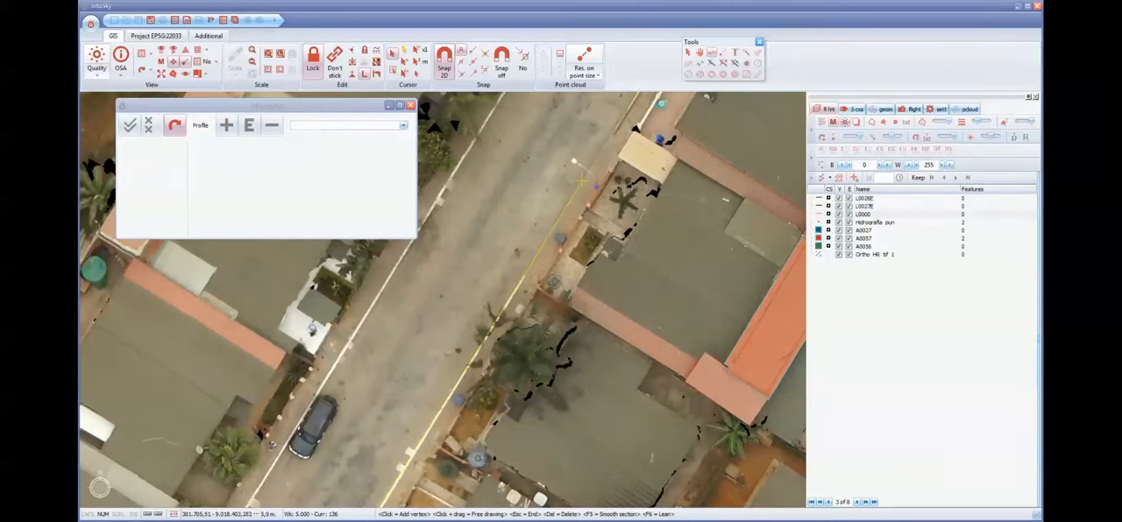
key(Escape)
middle_drag(637, 129, 446, 378)
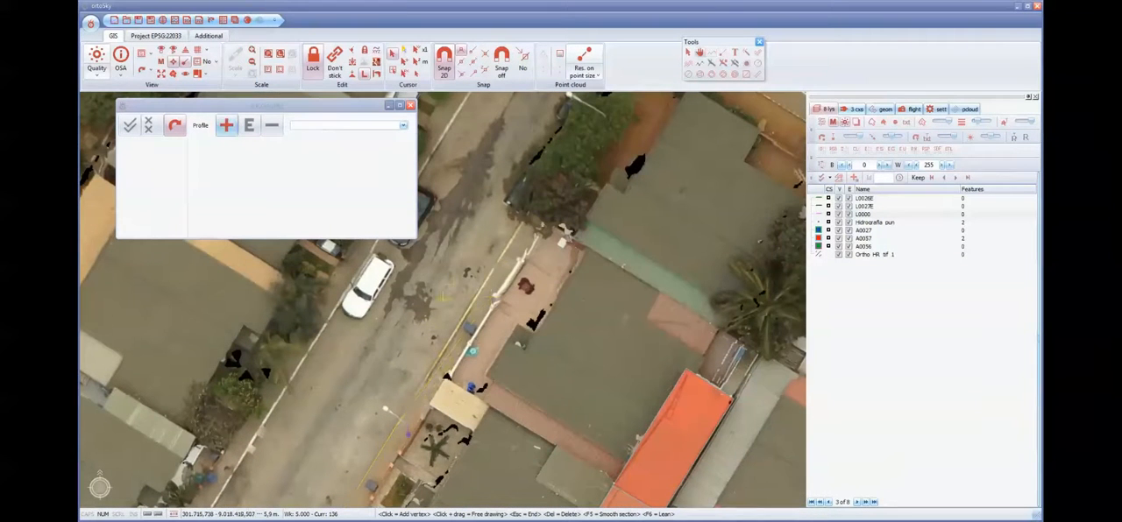
- Continue the L0000 line around the block's two northern rounded corners and onto the eastern kerb
middle_drag(528, 219, 462, 352)
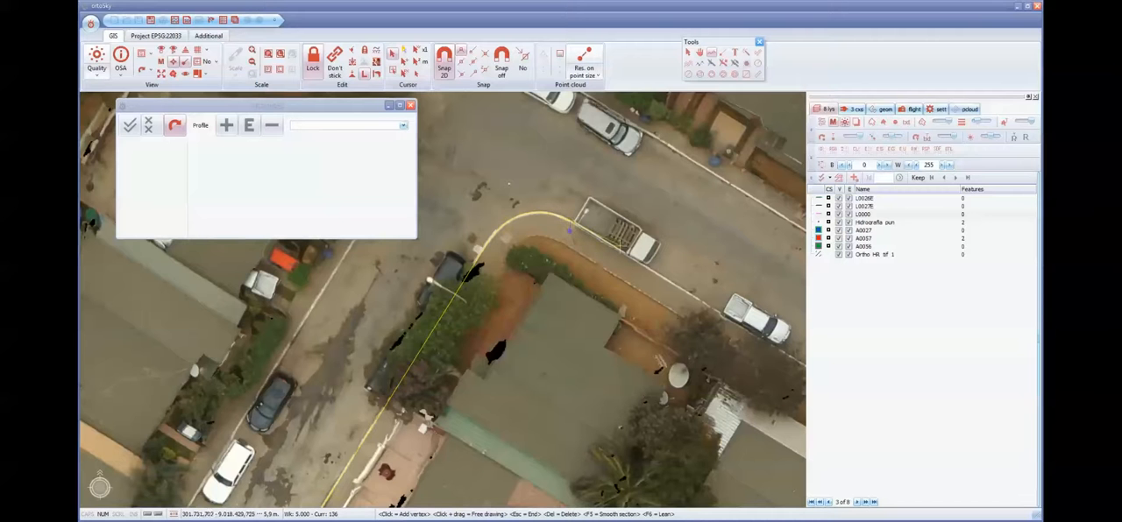
middle_drag(791, 344, 585, 224)
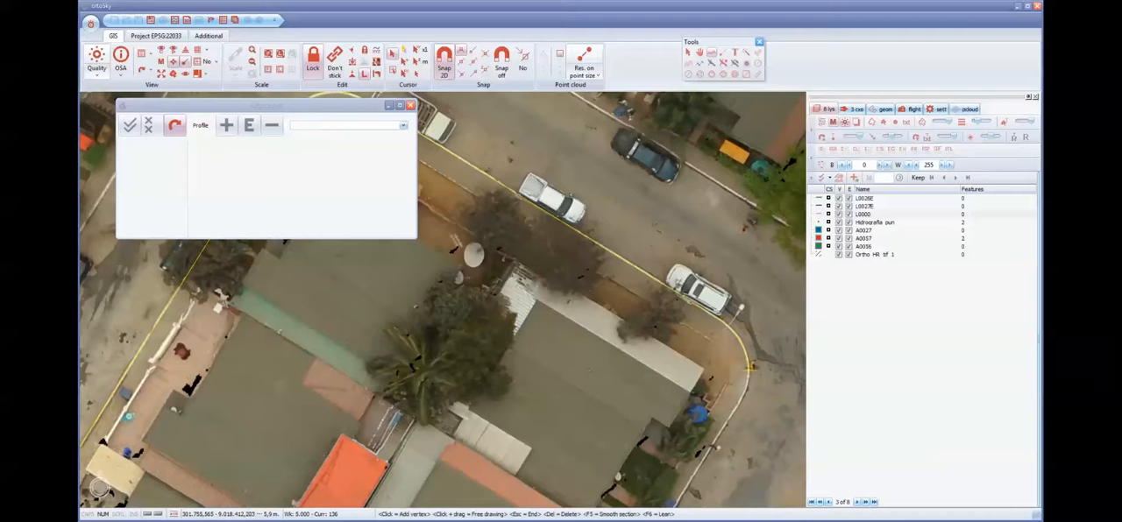
click(738, 409)
middle_drag(738, 420, 734, 98)
click(541, 383)
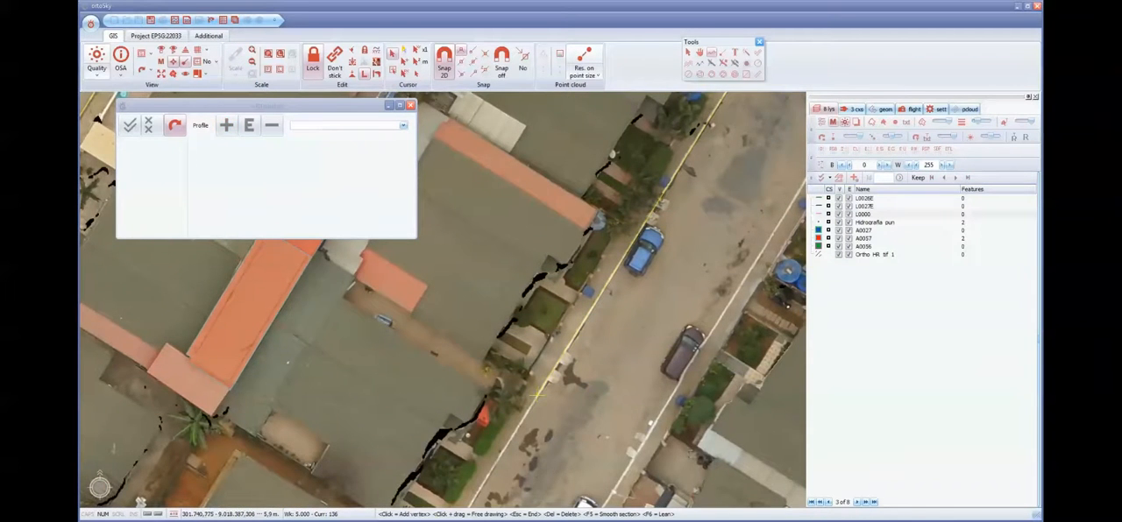
- Continue the L0000 line down the eastern kerb and around the southern rounded corner with closely spaced vertices
key(Escape)
middle_drag(480, 405, 620, 174)
middle_drag(560, 384, 652, 173)
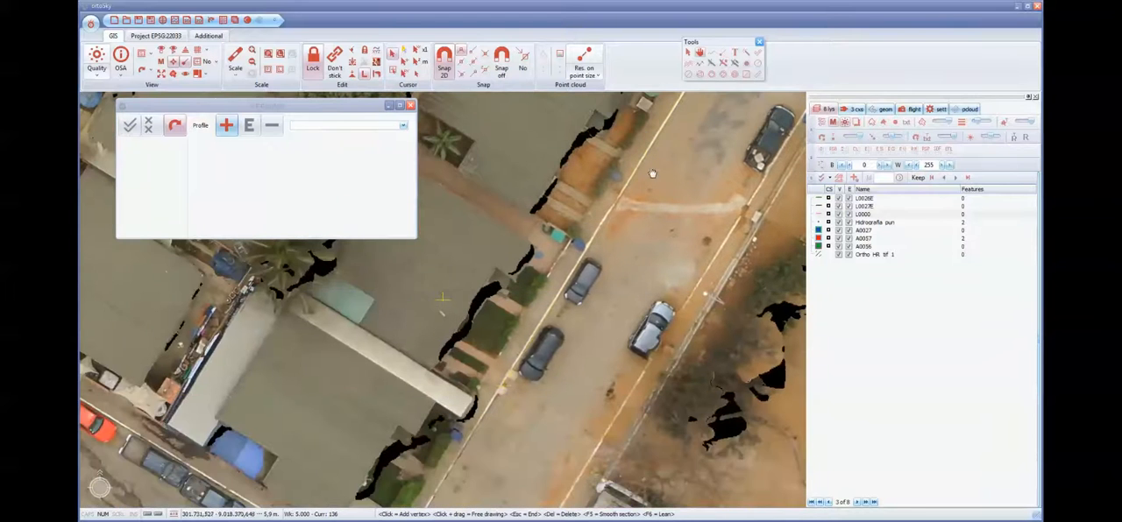
middle_drag(495, 397, 622, 127)
click(536, 261)
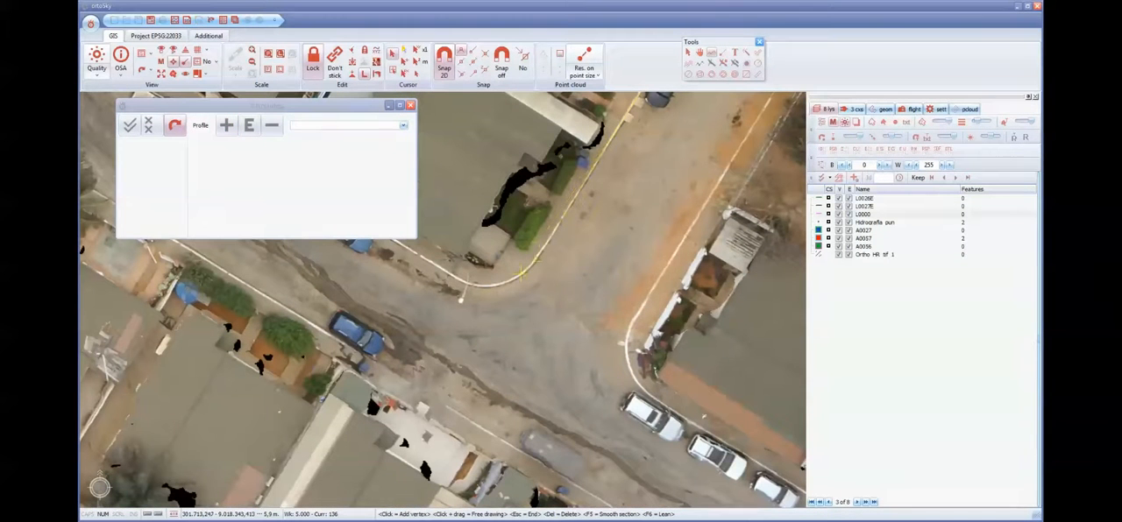
click(519, 276)
click(498, 283)
click(479, 287)
click(465, 283)
click(443, 269)
- Trace the L0000 line along the southern kerb back to its starting corner and finish it
key(Escape)
drag(477, 247, 766, 381)
drag(537, 261, 653, 356)
middle_drag(653, 355, 656, 358)
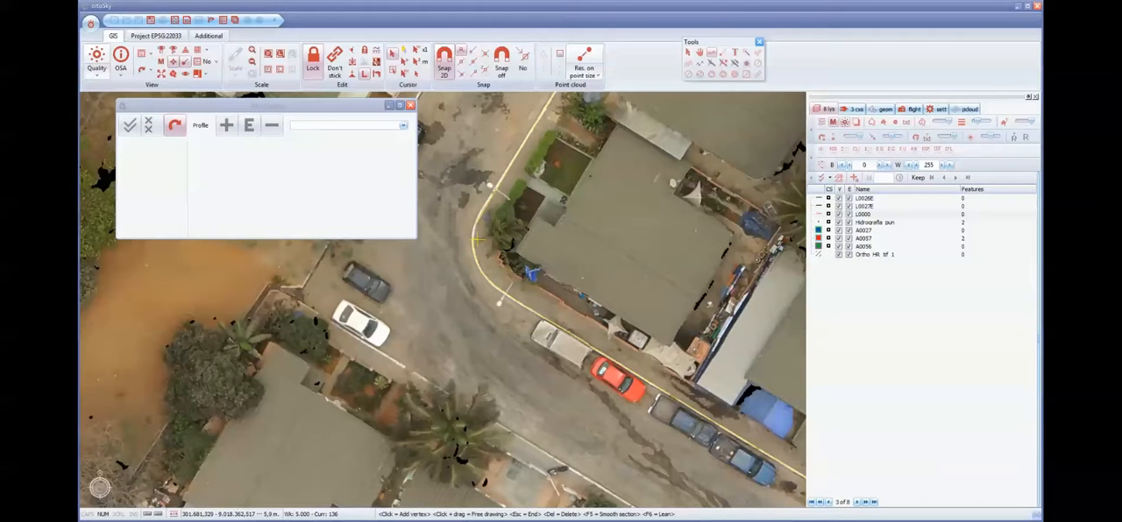
key(Escape)
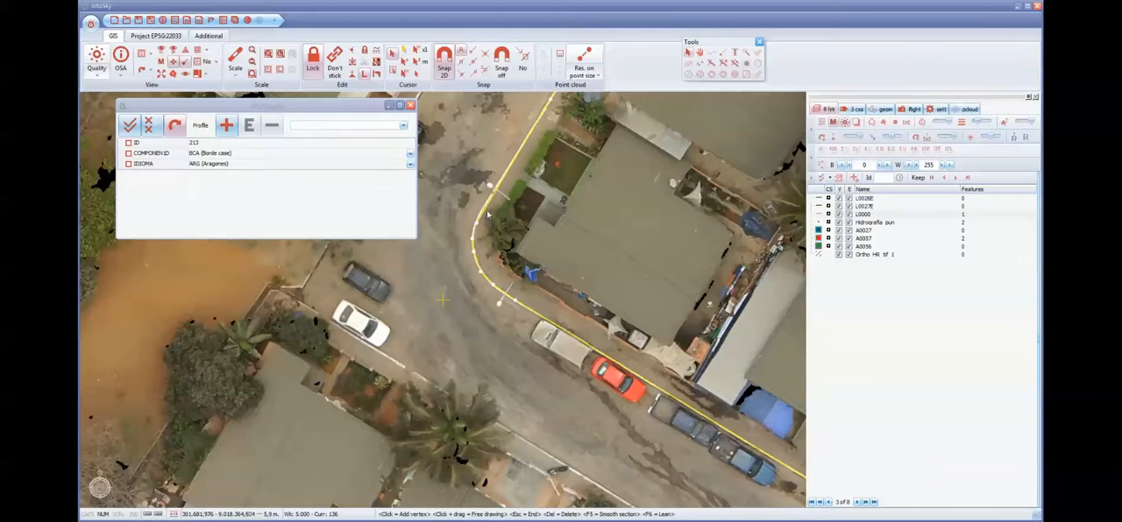
- Apply Close polylines to the finished L0000 kerb line and deselect it
right_click(485, 212)
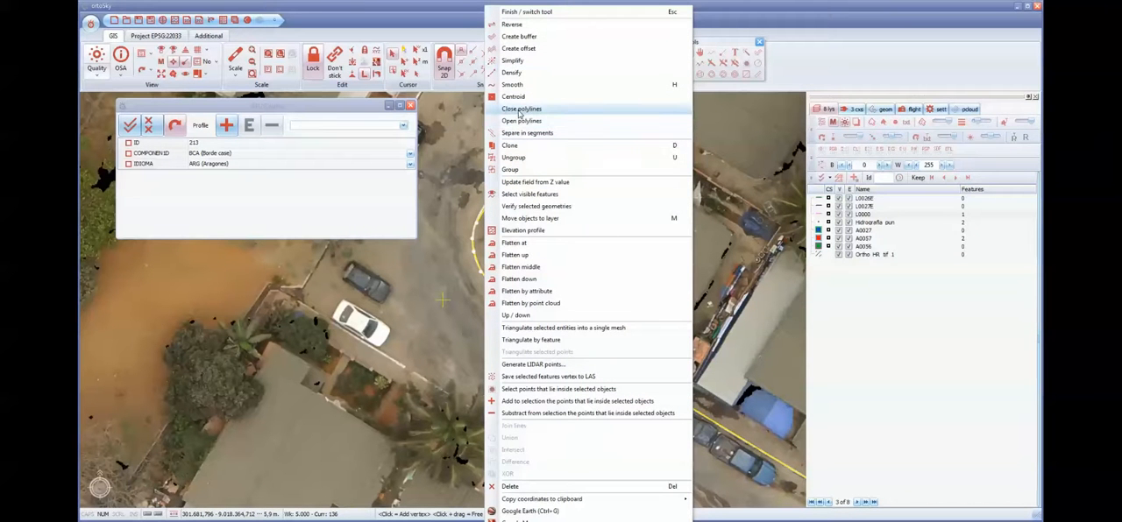
key(Escape)
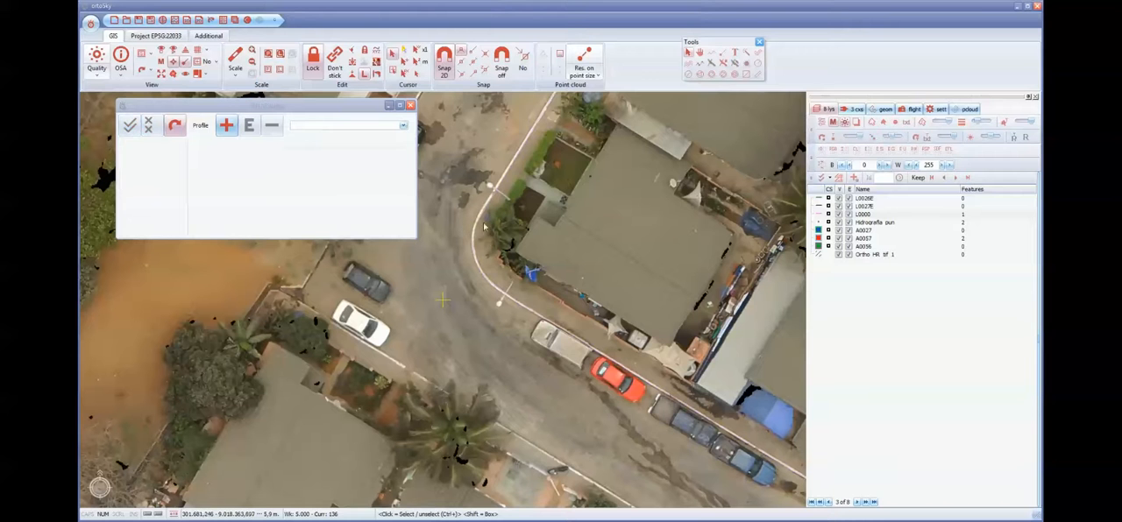
right_click(493, 220)
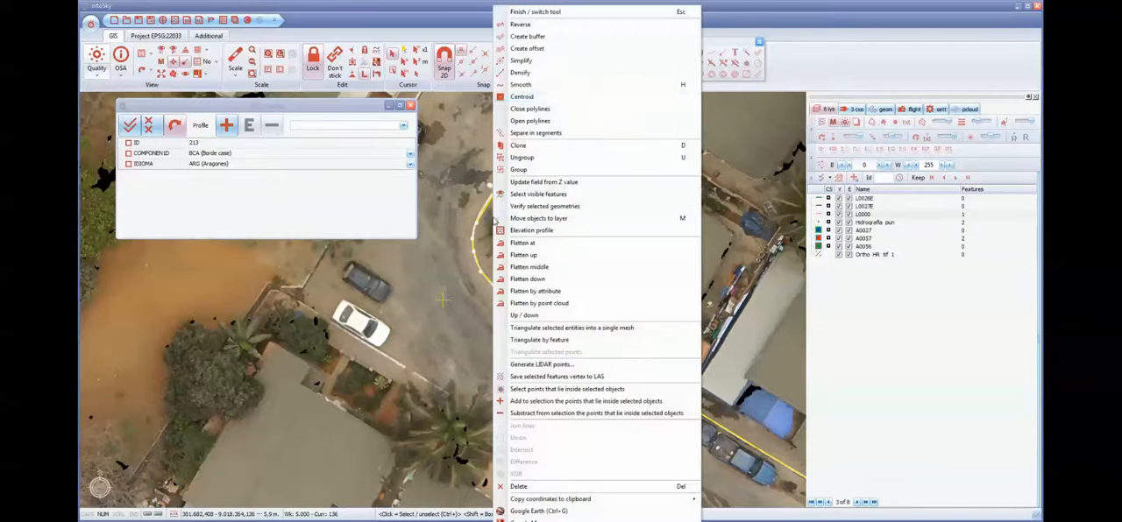
click(528, 109)
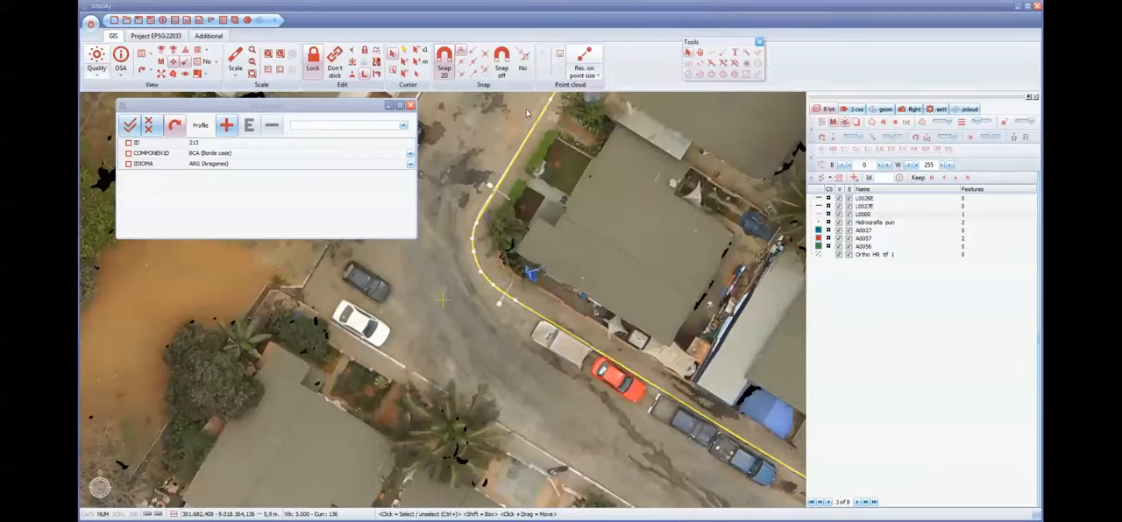
click(476, 200)
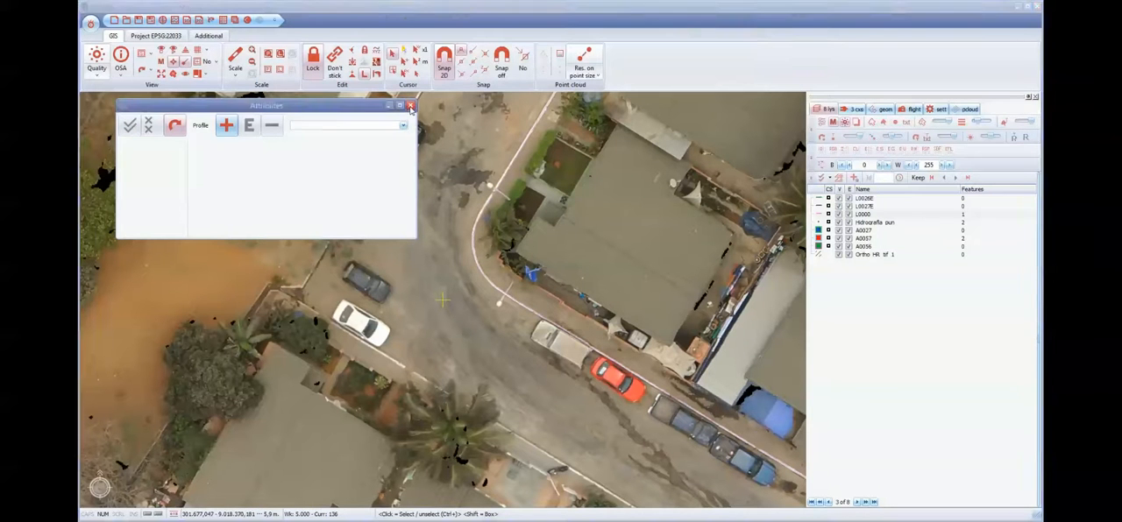
- Close the Attributes window and switch the interface language to Español - España (Traditional)
click(411, 106)
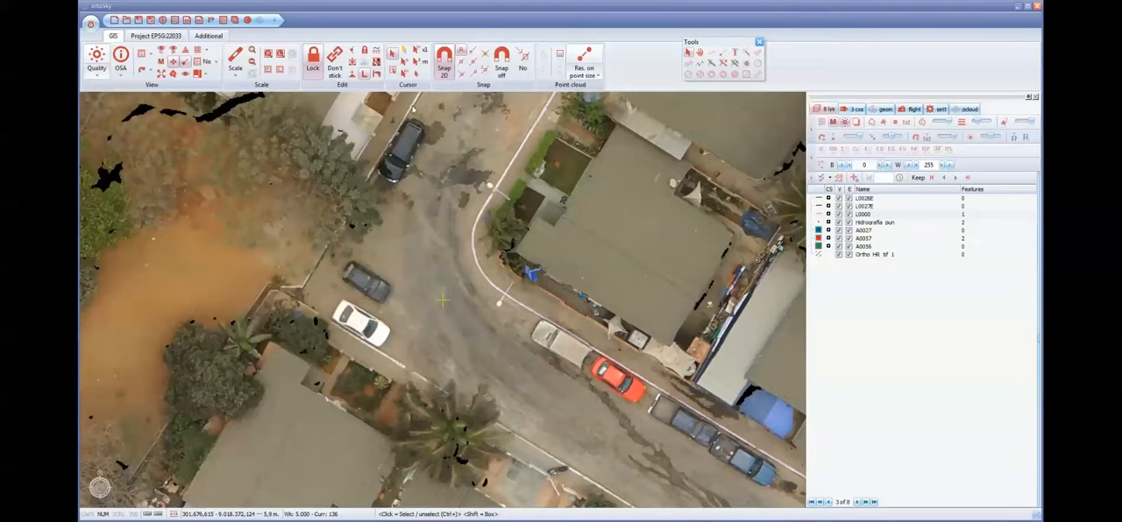
click(208, 36)
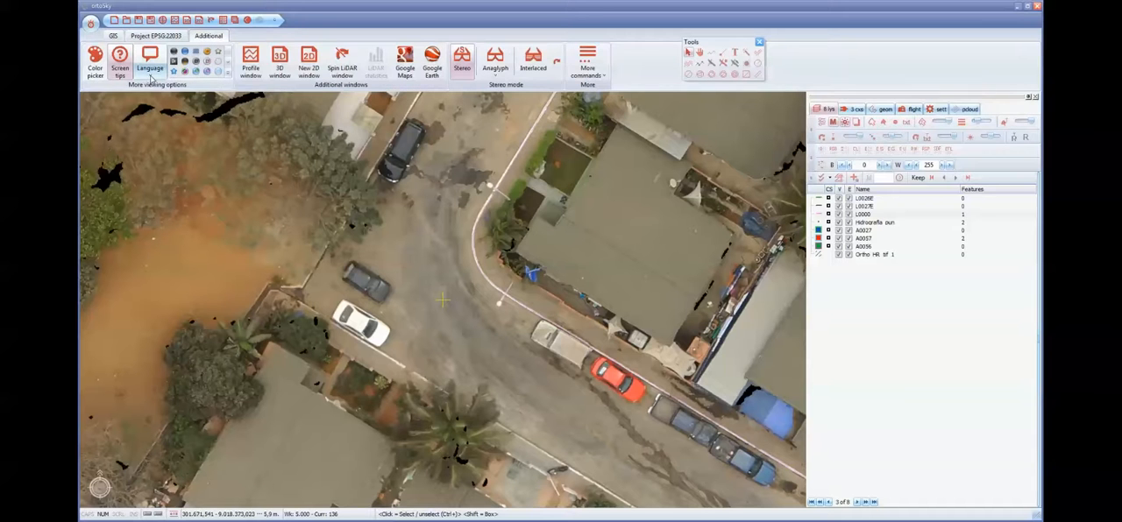
click(150, 72)
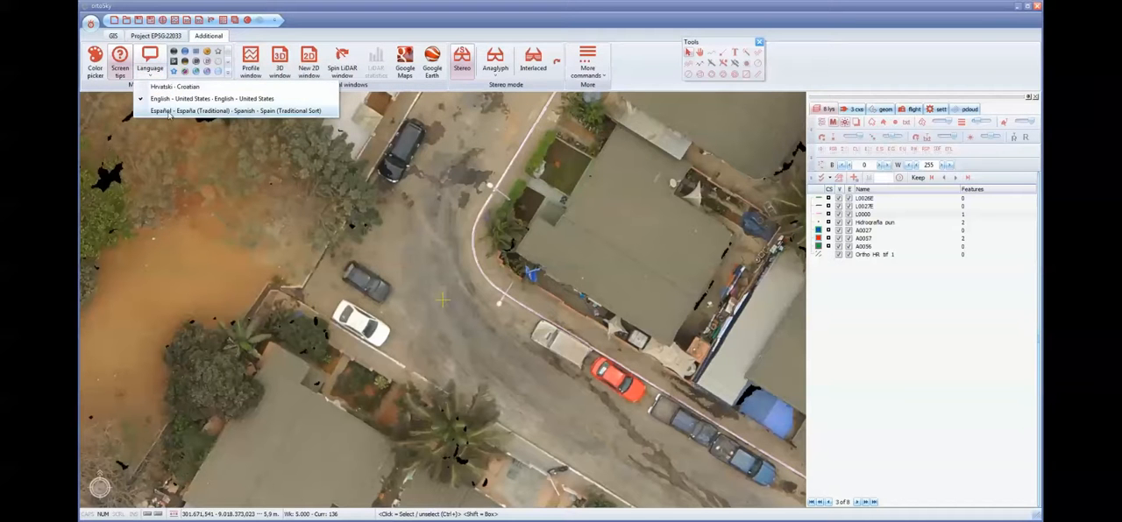
click(169, 111)
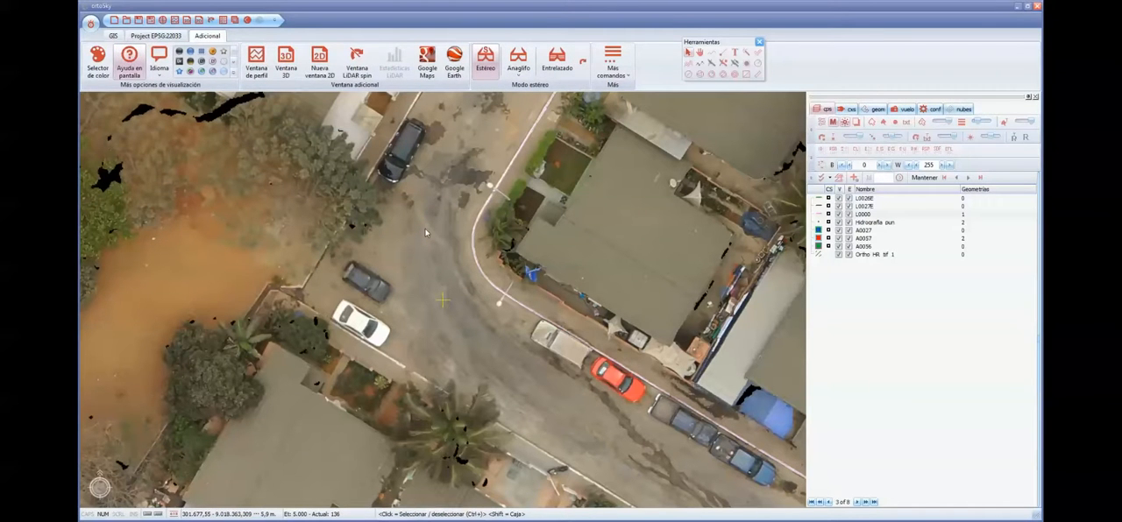
- Reselect the L0000 kerb line and apply Cerrar polilíneas to it
click(490, 218)
right_click(490, 218)
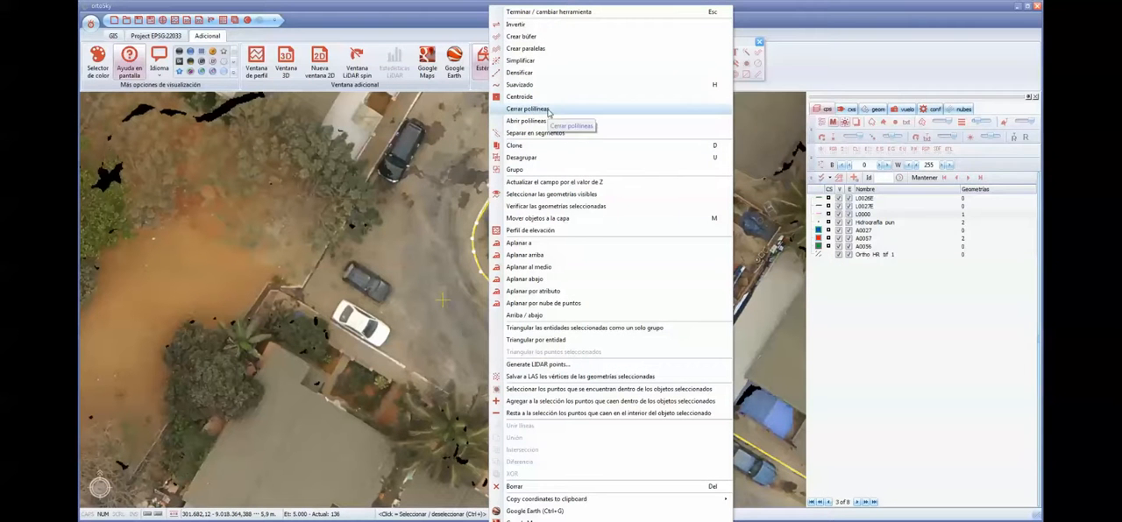
click(548, 110)
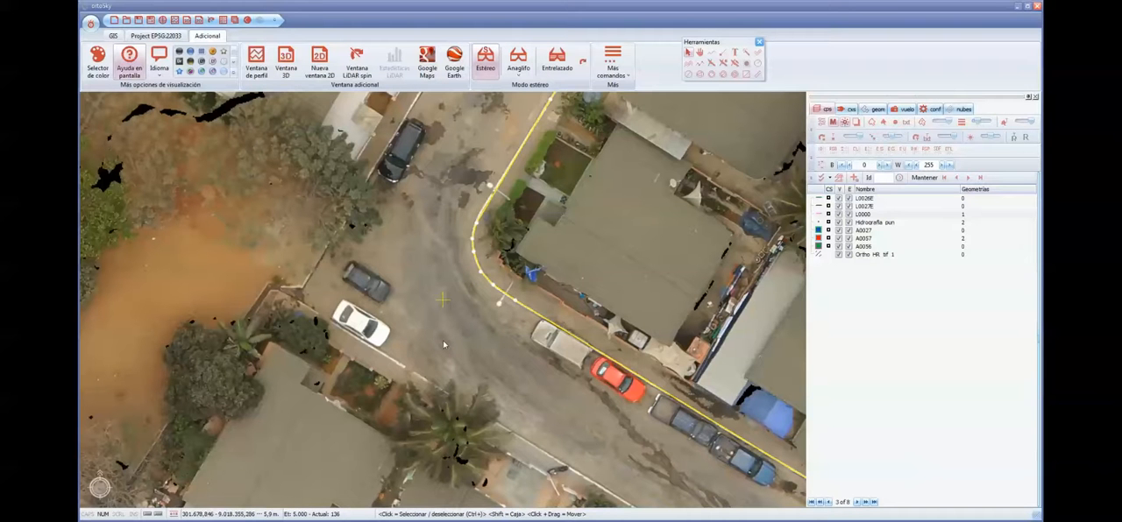
scroll(652, 198, down, 4)
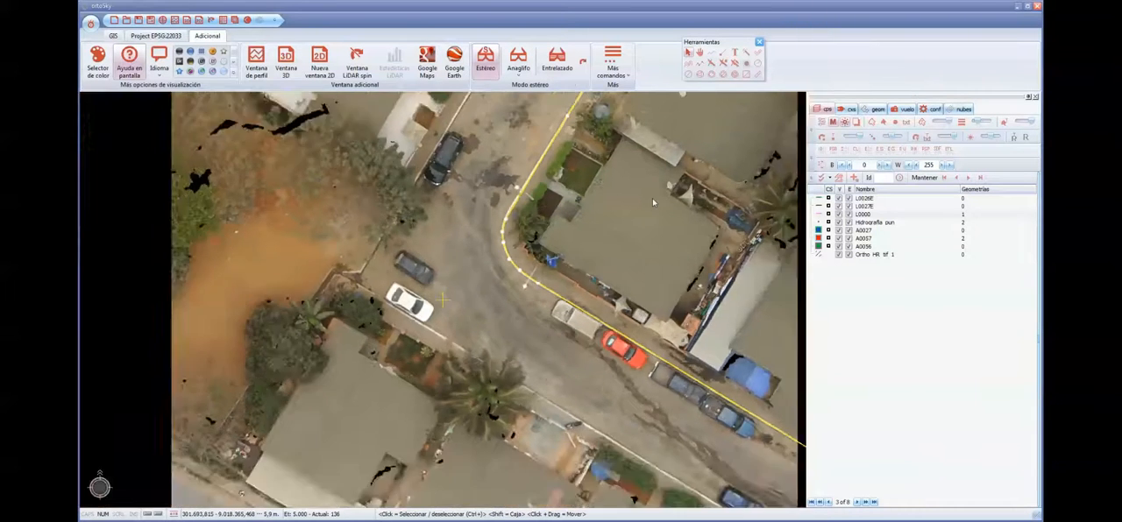
mouse_move(671, 172)
mouse_down()
mouse_move(523, 333)
mouse_move(565, 244)
mouse_move(536, 258)
mouse_up()
scroll(555, 236, up, 3)
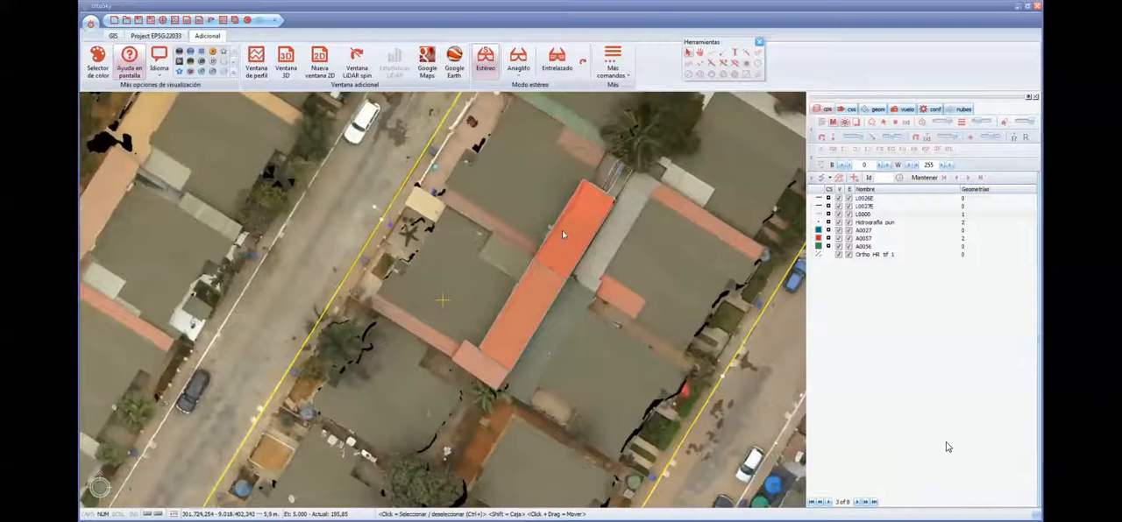
scroll(562, 231, down, 5)
scroll(561, 237, up, 1)
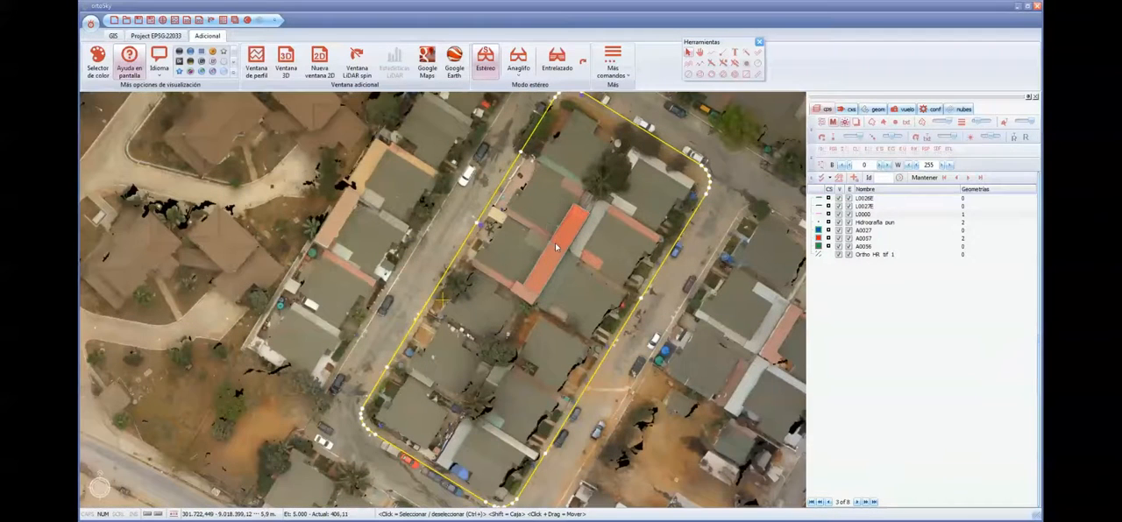